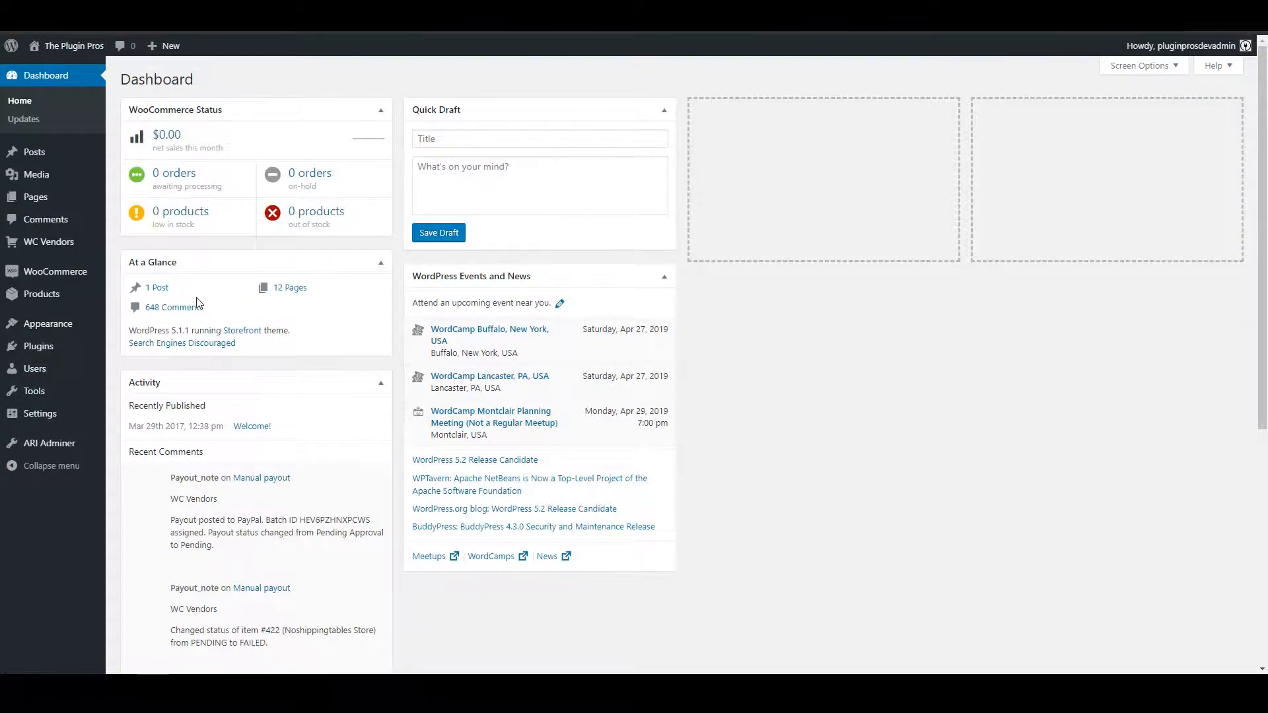
# - Open the Table Rate Shipping section of the WooCommerce shipping settings
pyautogui.moveTo(49, 278)
pyautogui.click(131, 329)
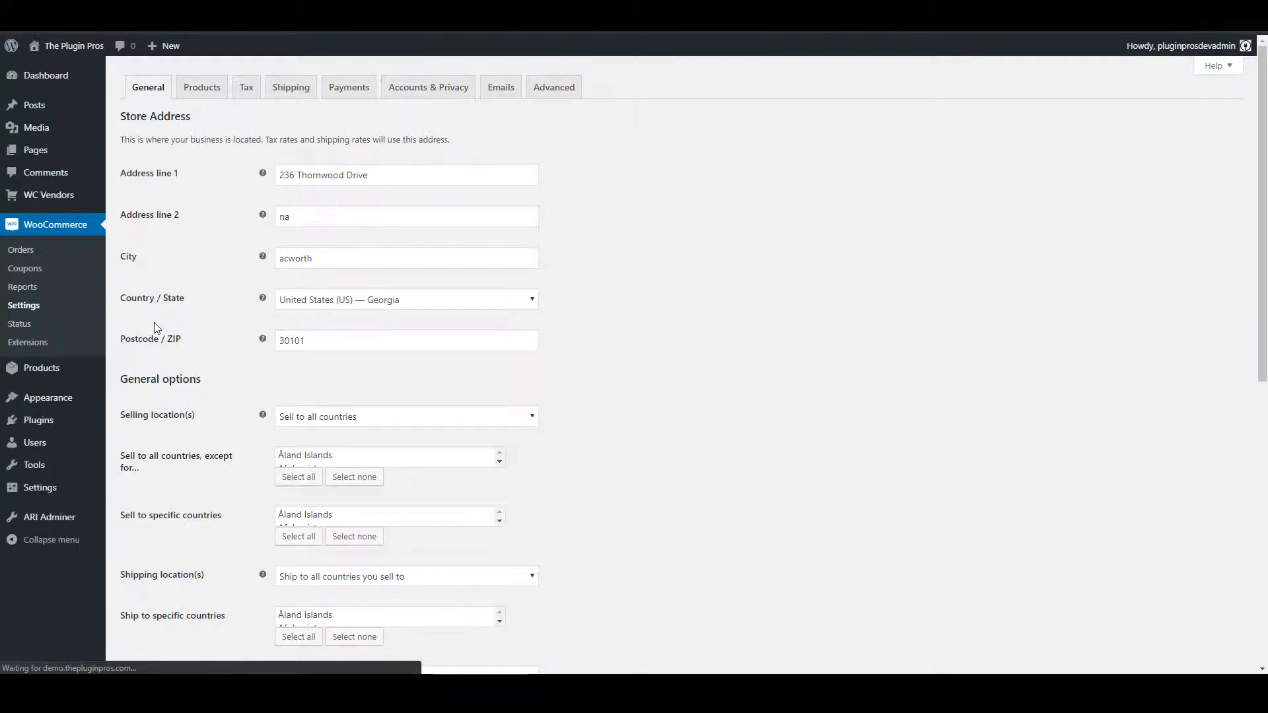
pyautogui.click(292, 95)
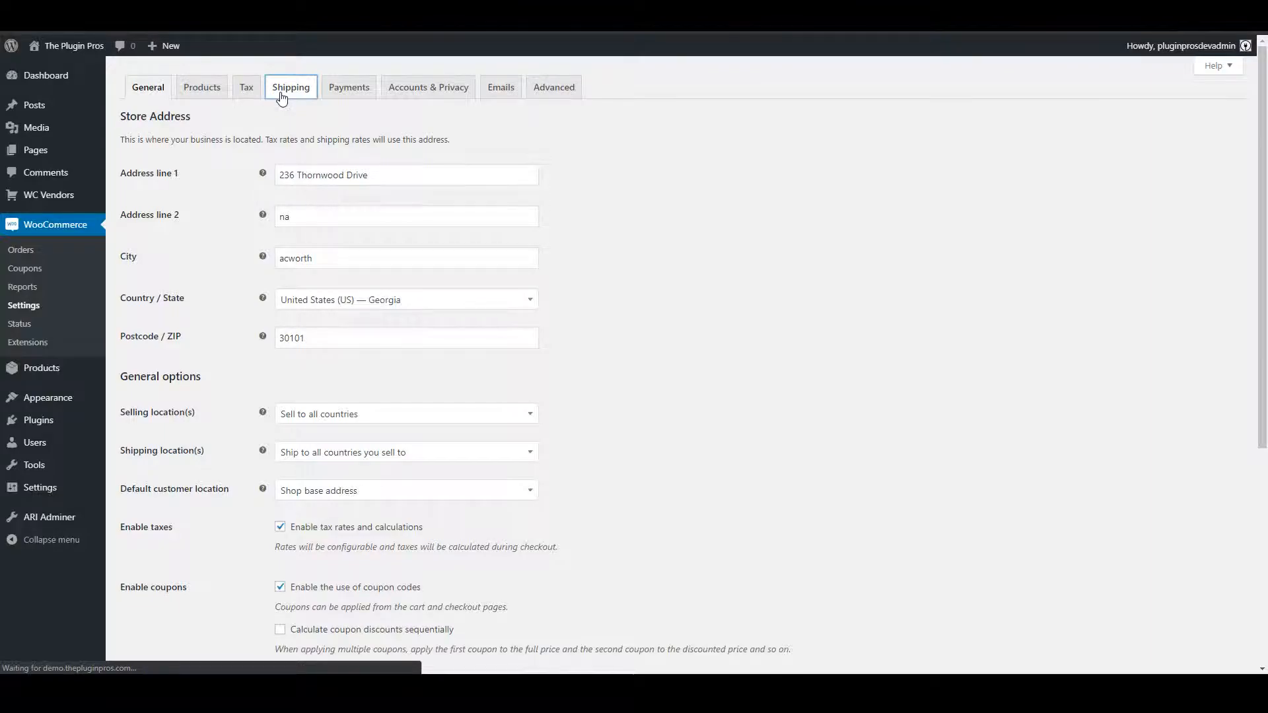
pyautogui.click(434, 112)
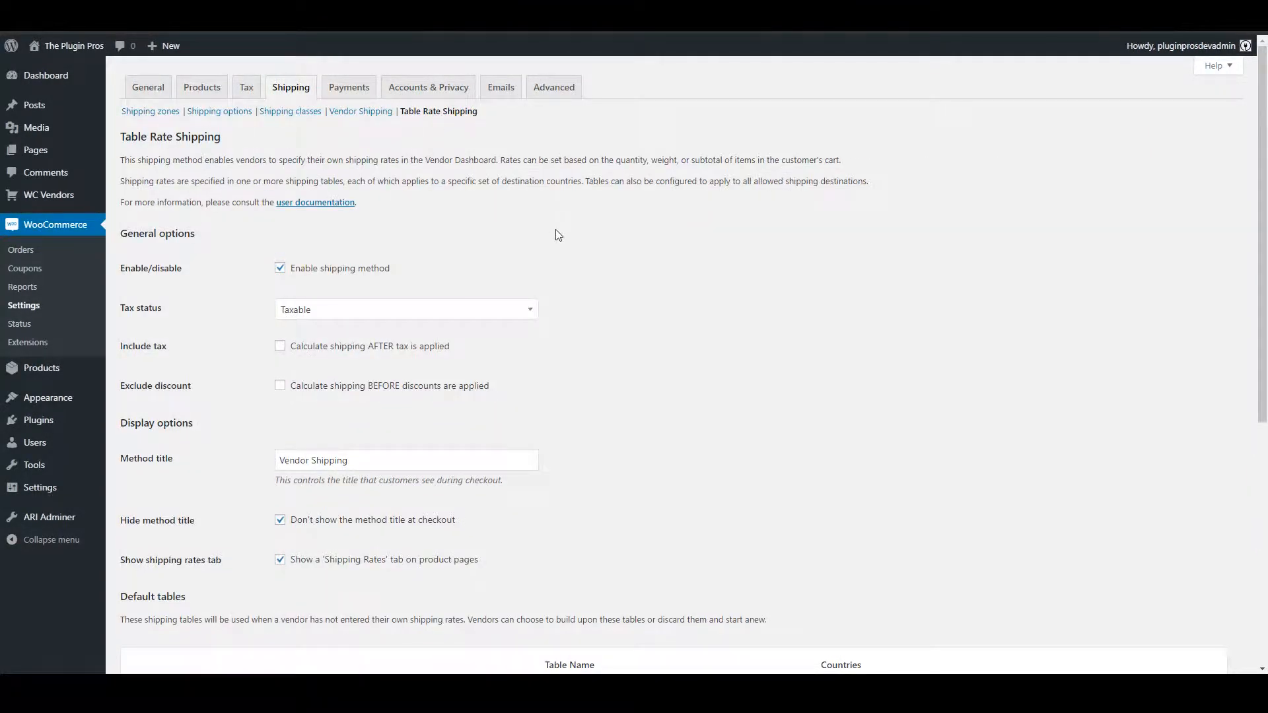
# - Examine the Table Rate Shipping tax, discount and display options, including the tax status choices, down to the default tables
pyautogui.scroll(-1, 566, 231)
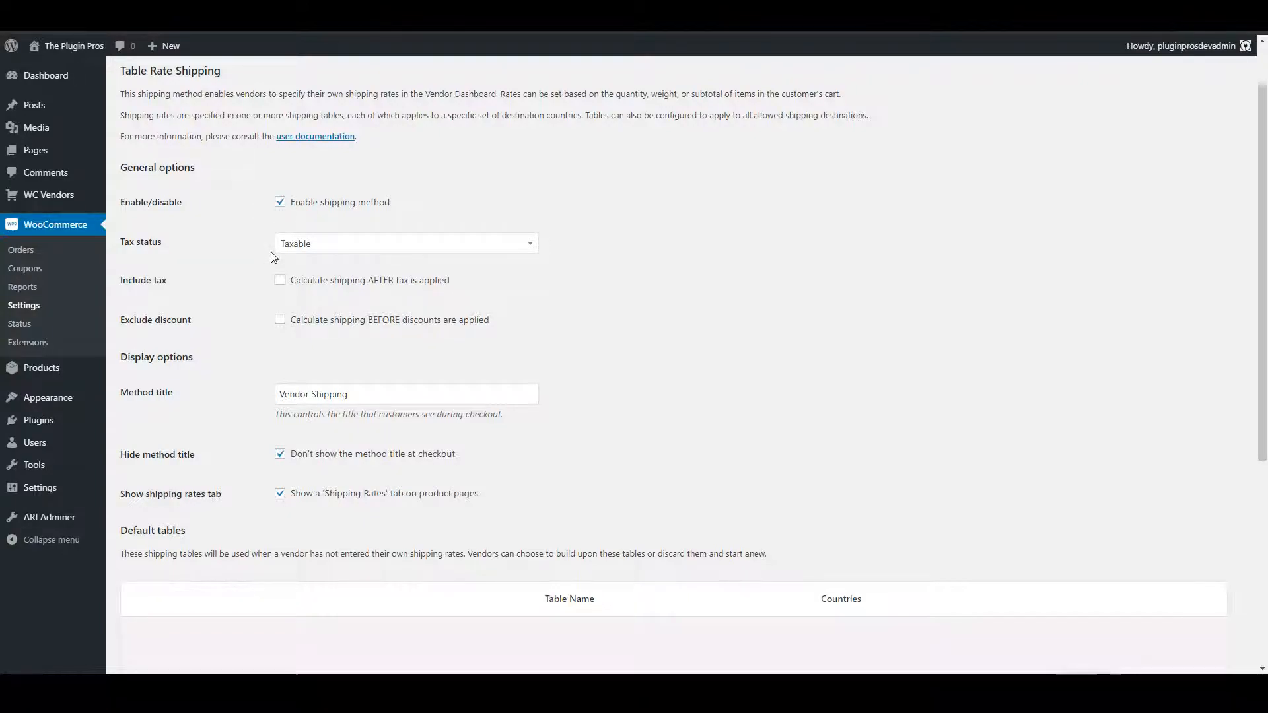
pyautogui.click(348, 256)
pyautogui.click(347, 258)
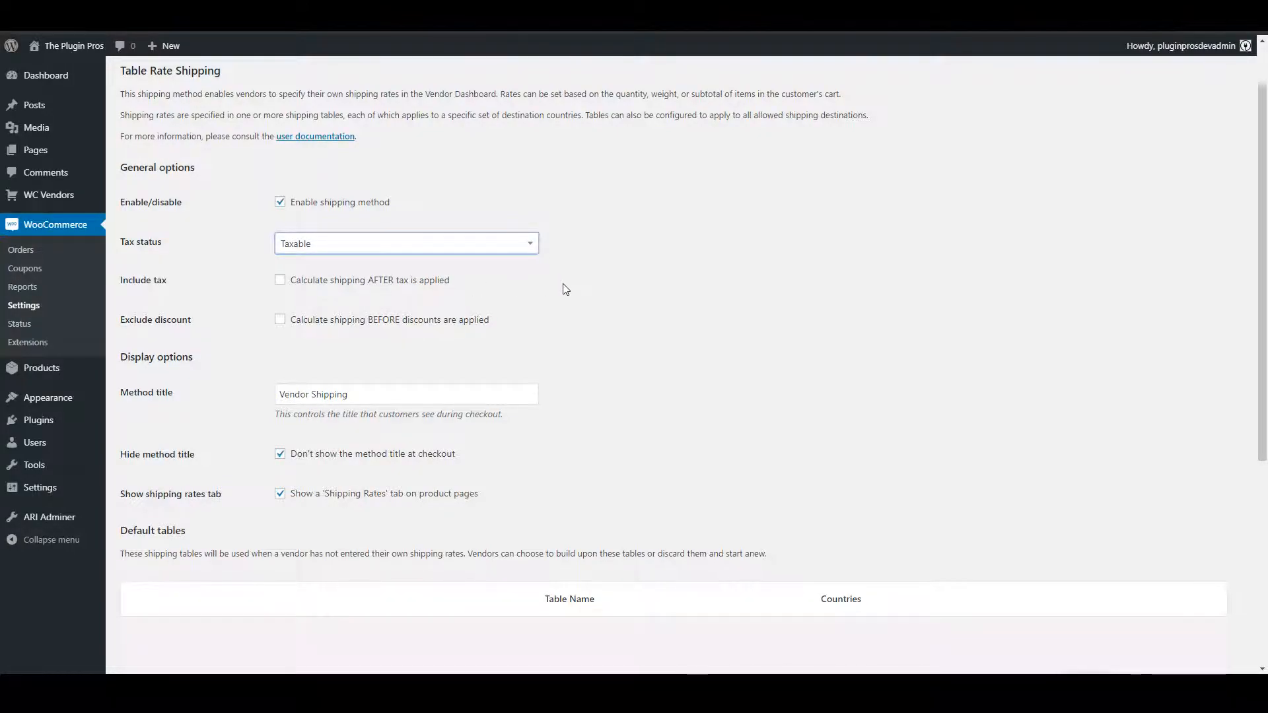
pyautogui.scroll(-1, 561, 286)
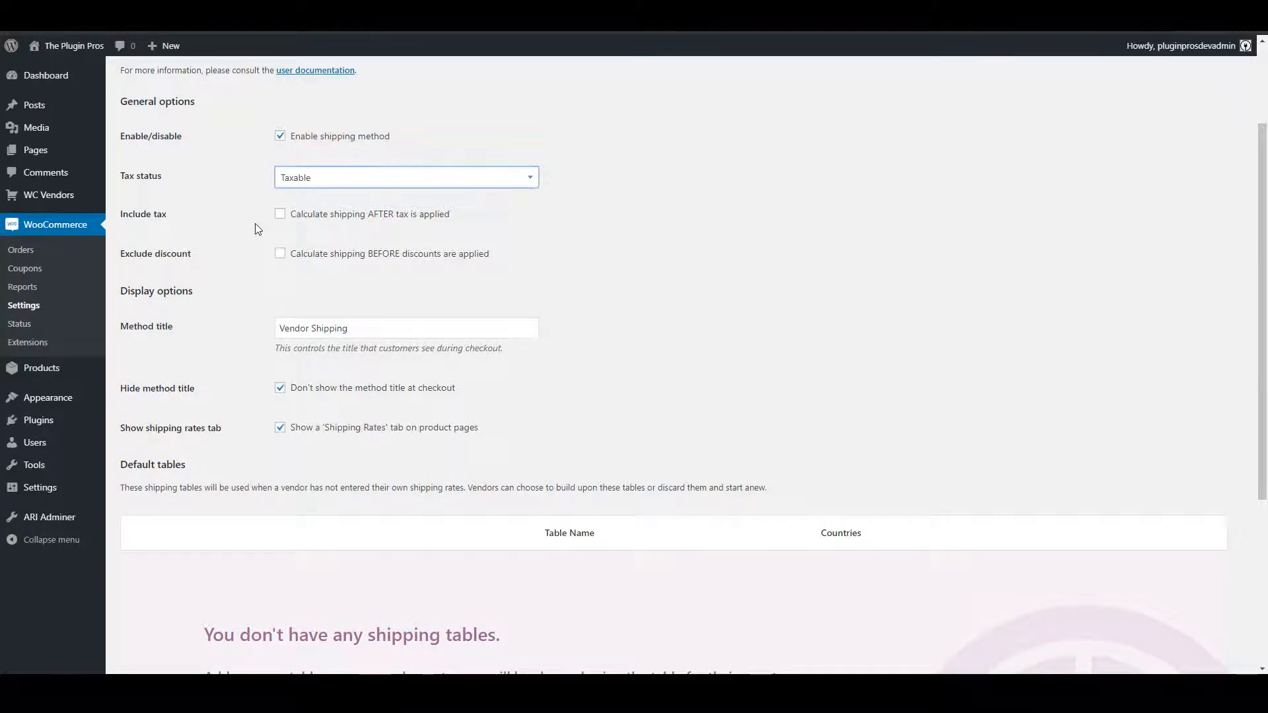
pyautogui.scroll(-2, 303, 238)
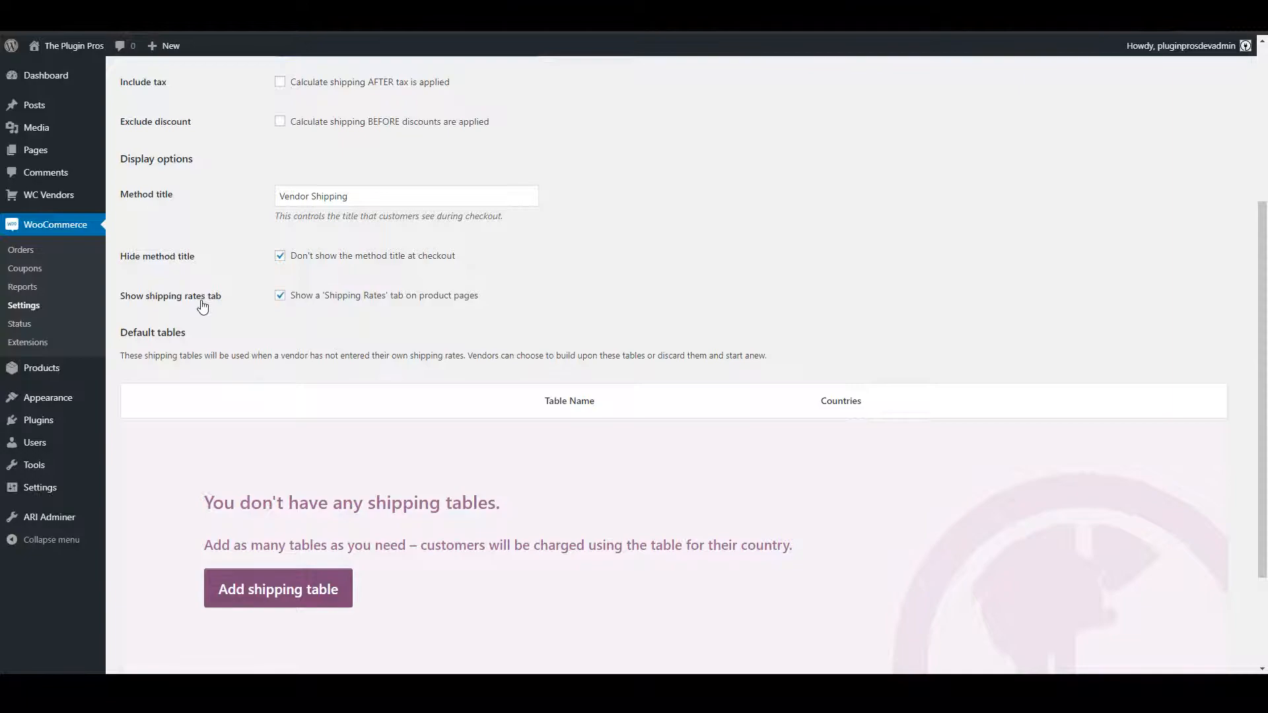
pyautogui.scroll(-2, 202, 305)
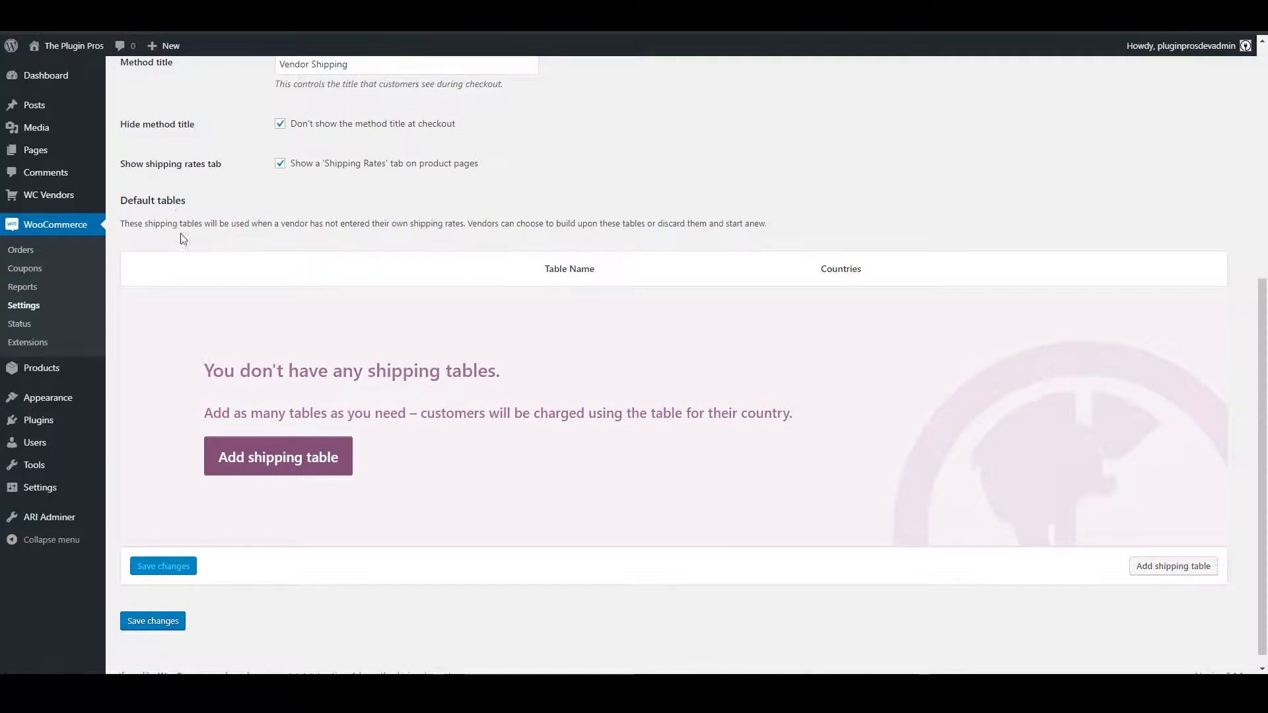
# - Add a default shipping table named DOMESTIC
pyautogui.click(284, 462)
pyautogui.click(198, 494)
pyautogui.write('D')
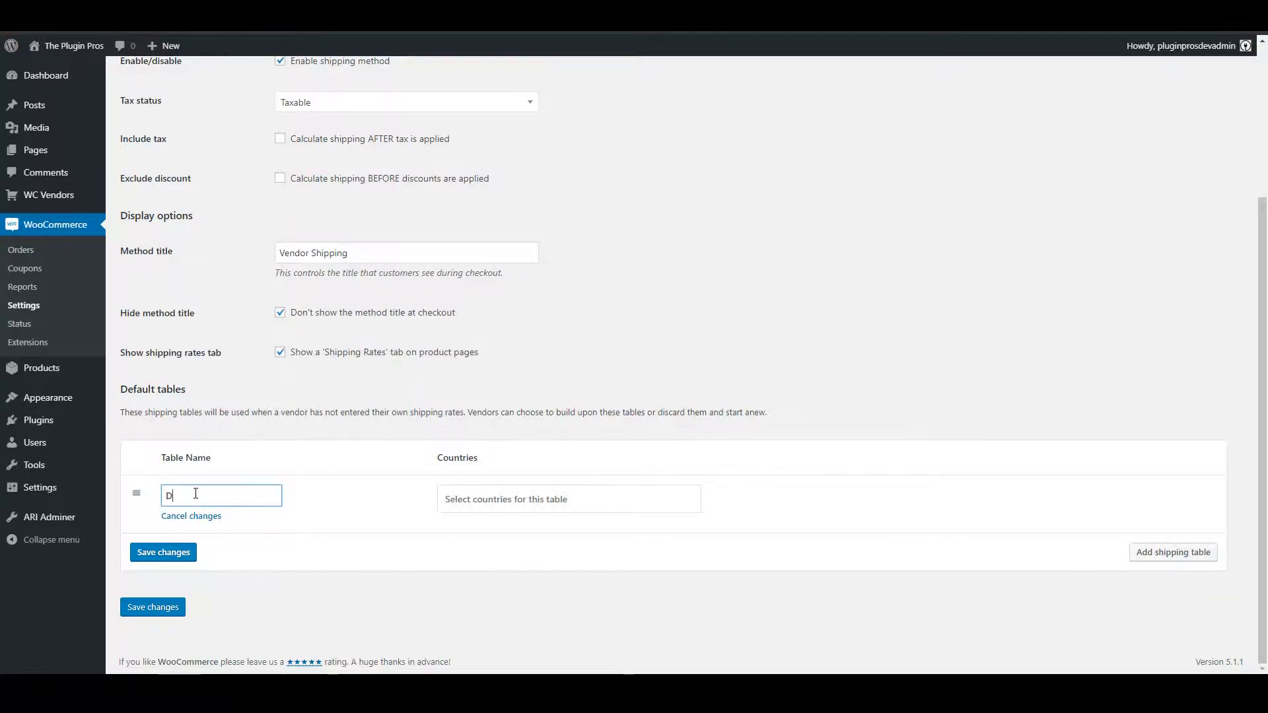
pyautogui.write('OMESTIC')
# - Assign United States (US) and Canada to the DOMESTIC table and save the shipping tables
pyautogui.click(515, 499)
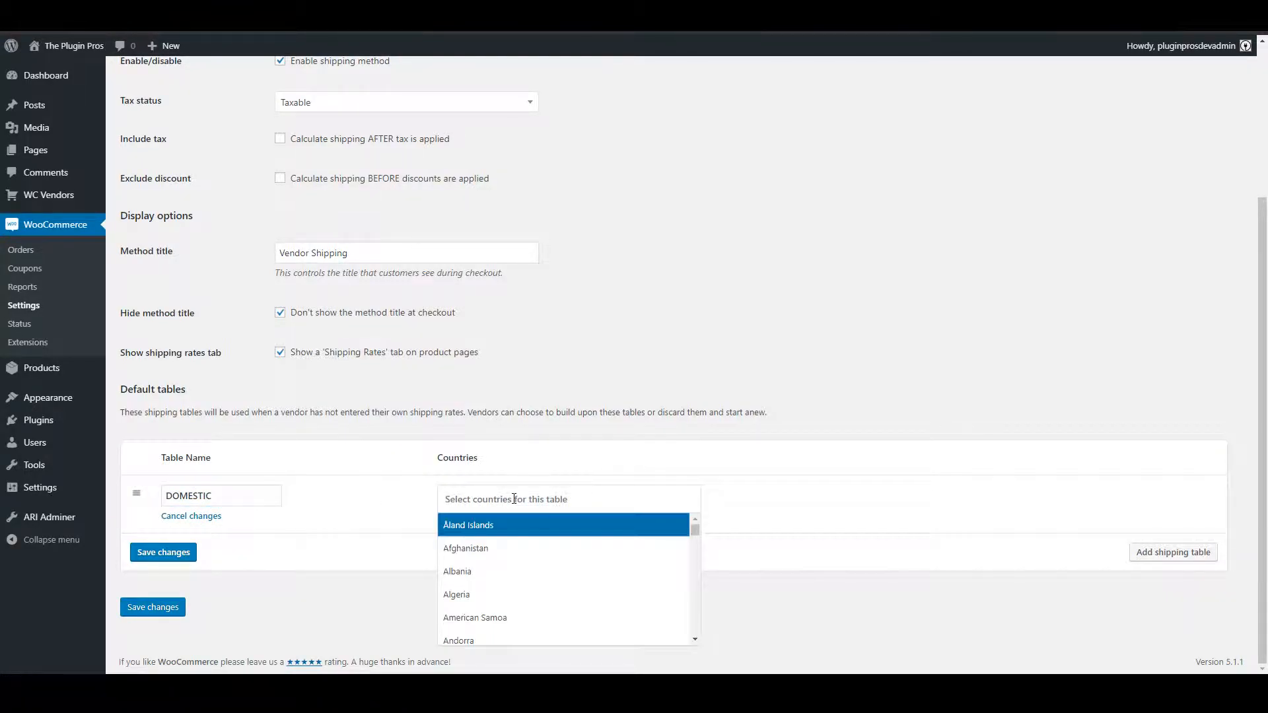
pyautogui.write('u')
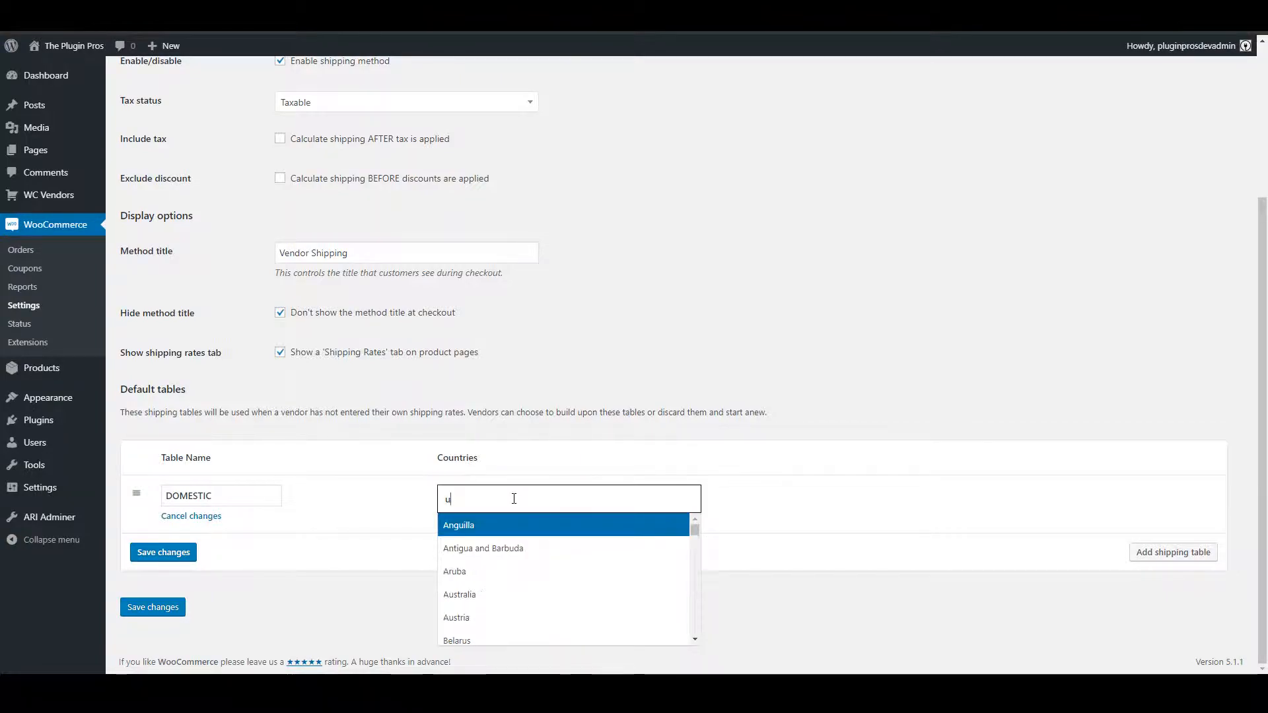
pyautogui.write('nited')
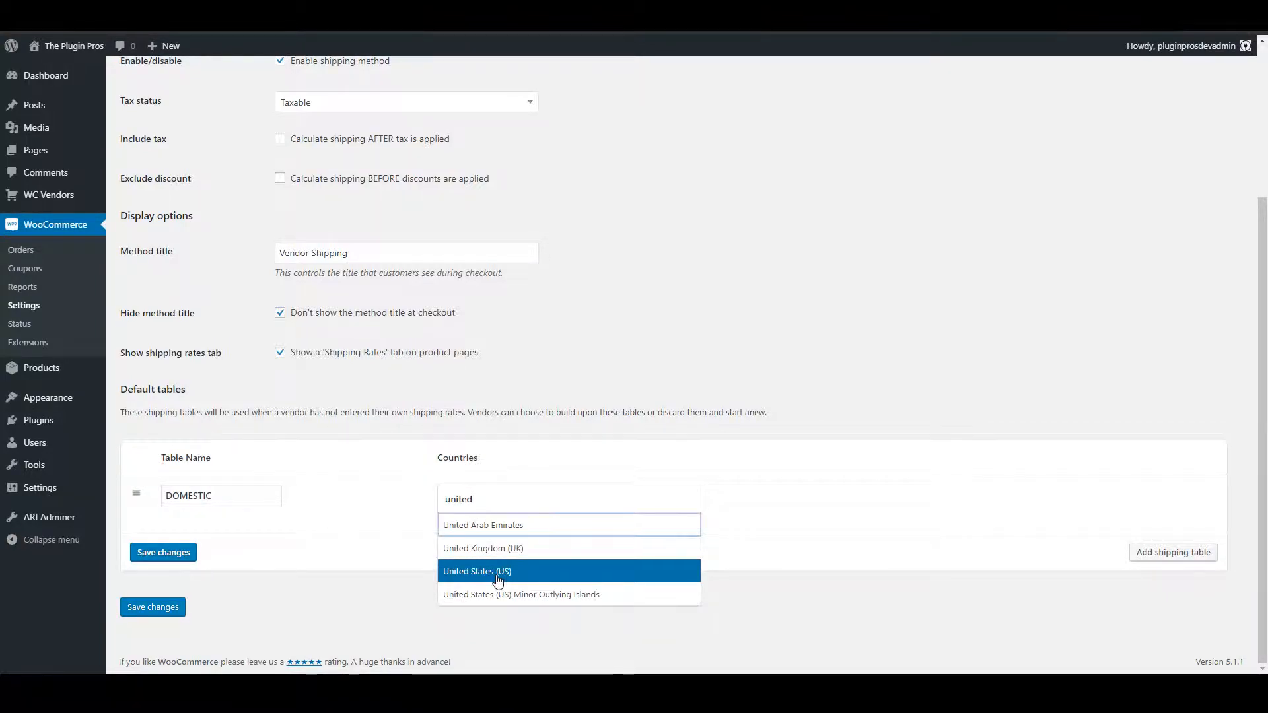
pyautogui.click(488, 575)
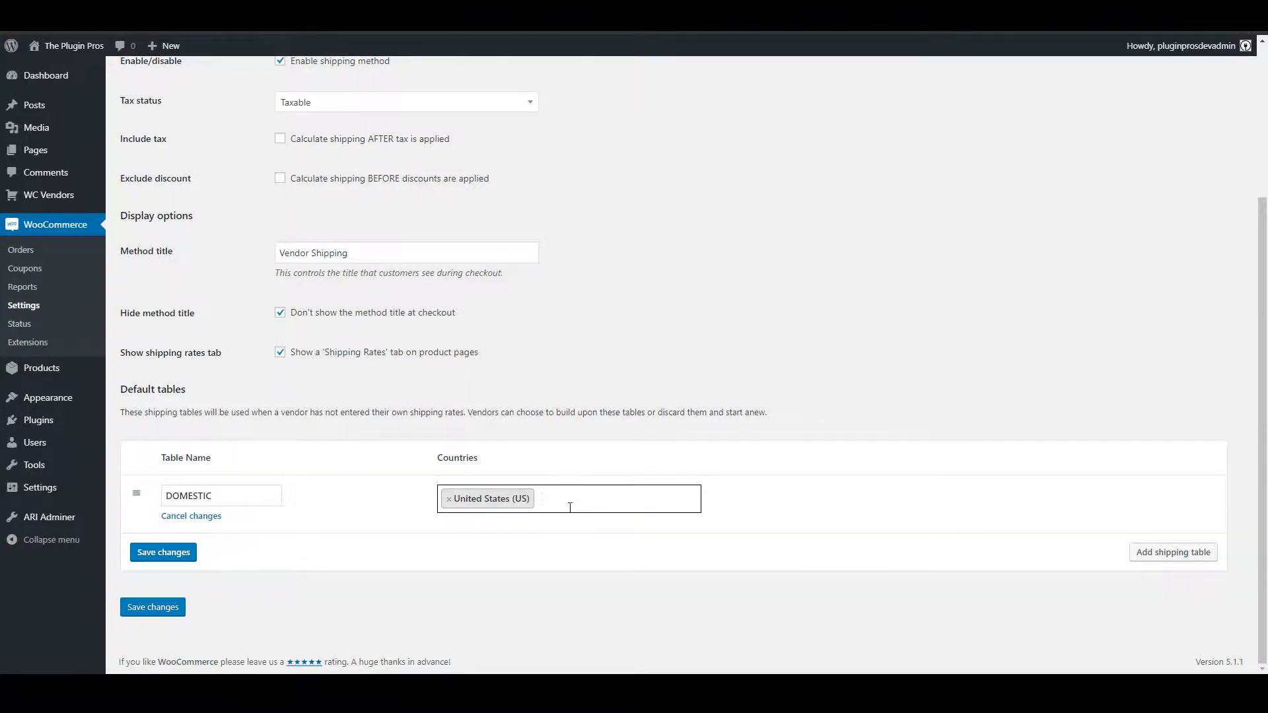
pyautogui.write('can')
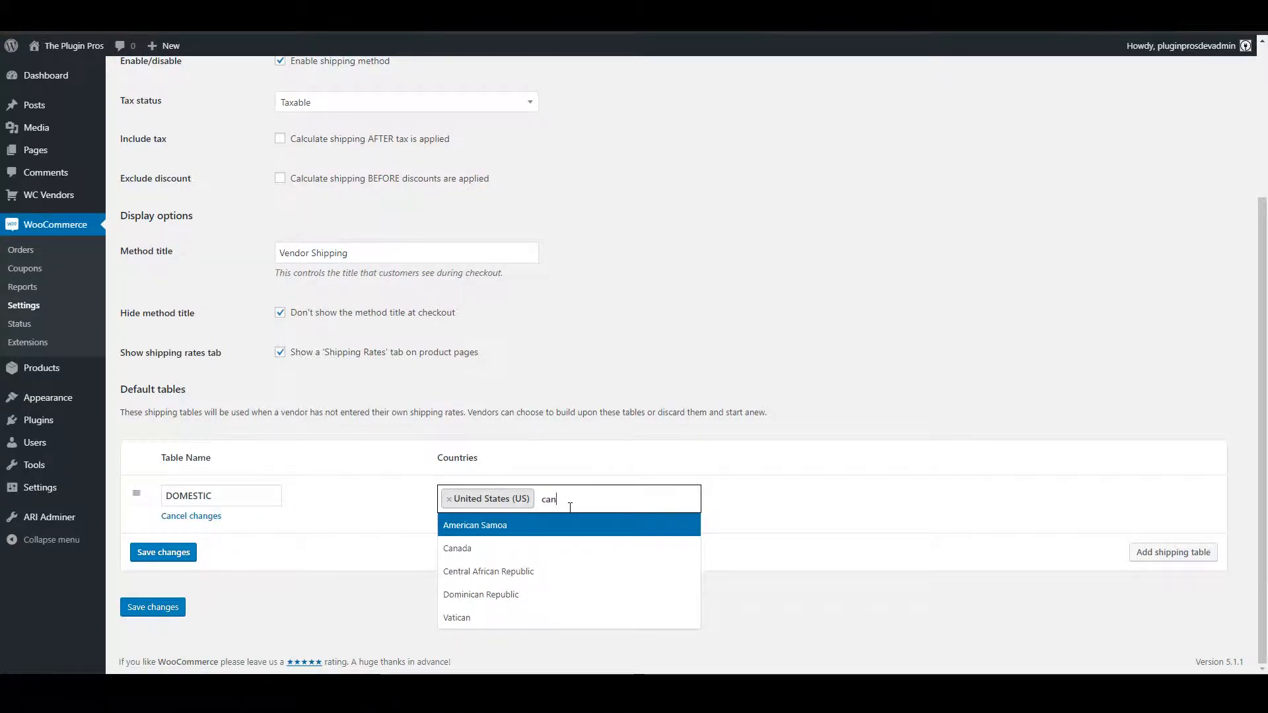
pyautogui.click(530, 550)
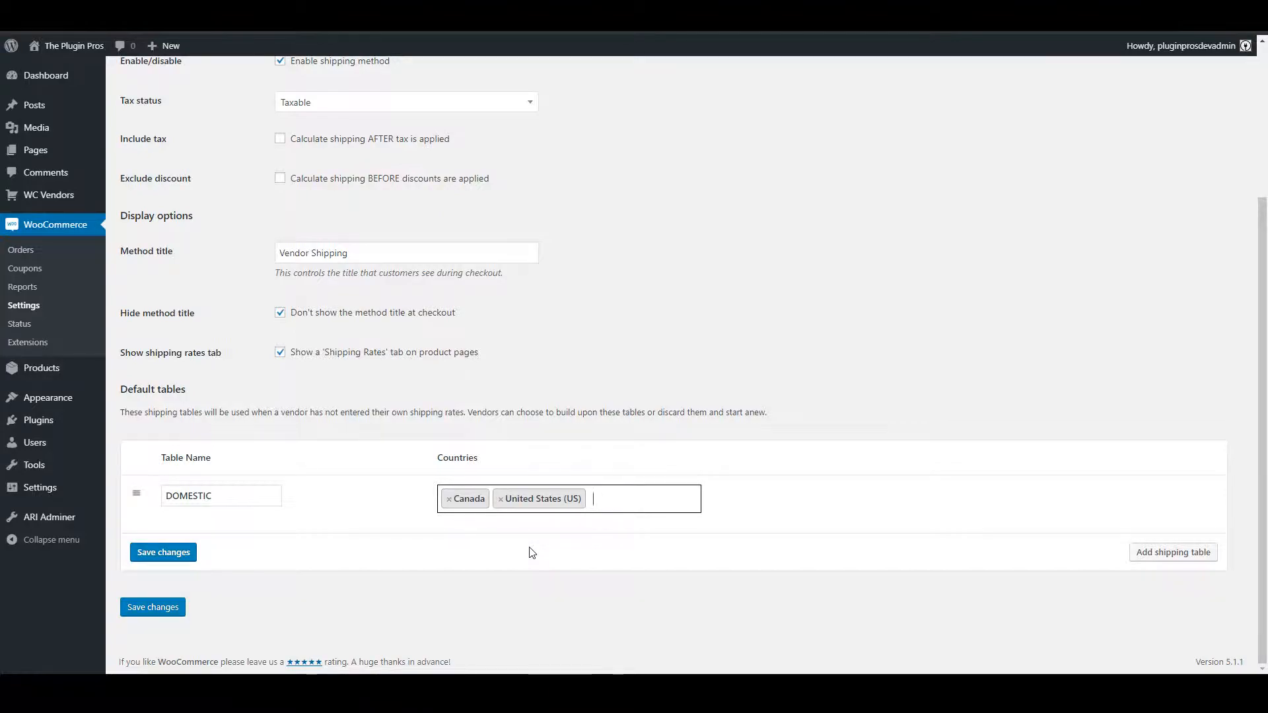
pyautogui.click(153, 556)
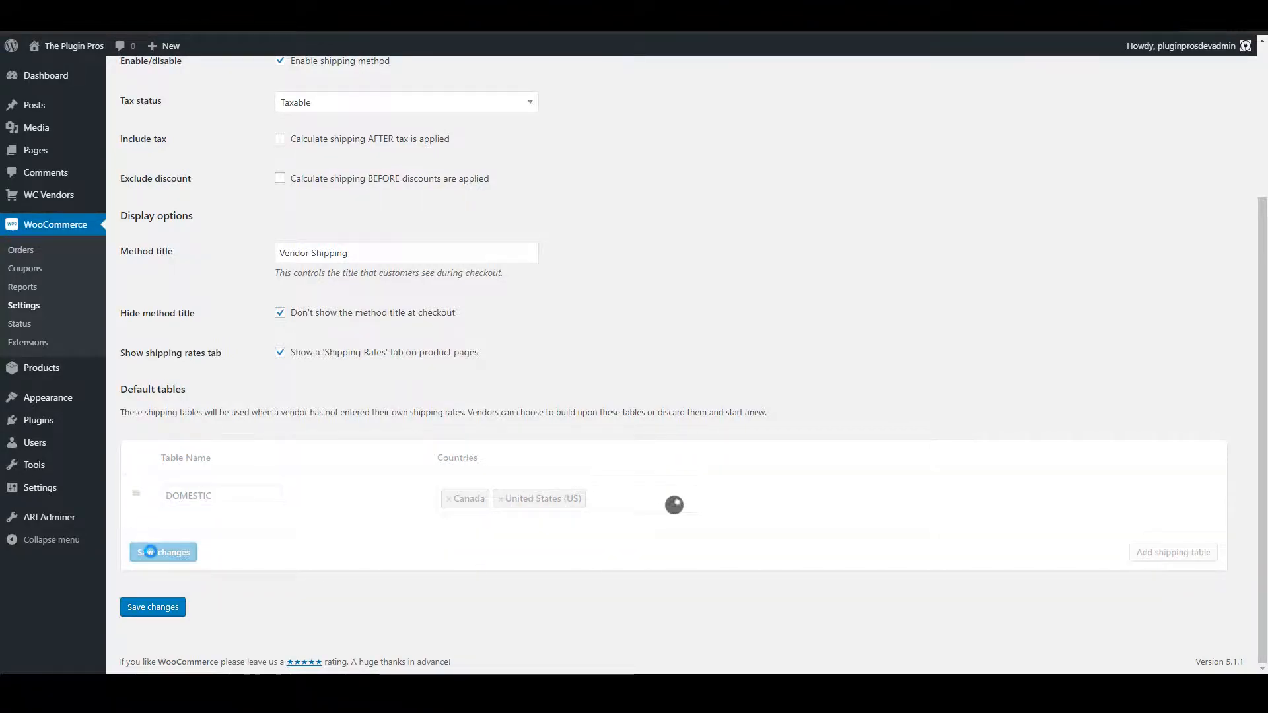
# - Open the DOMESTIC table's details, selecting Yes for Use Table and Cart Subtotal as the calculation method
pyautogui.moveTo(175, 529)
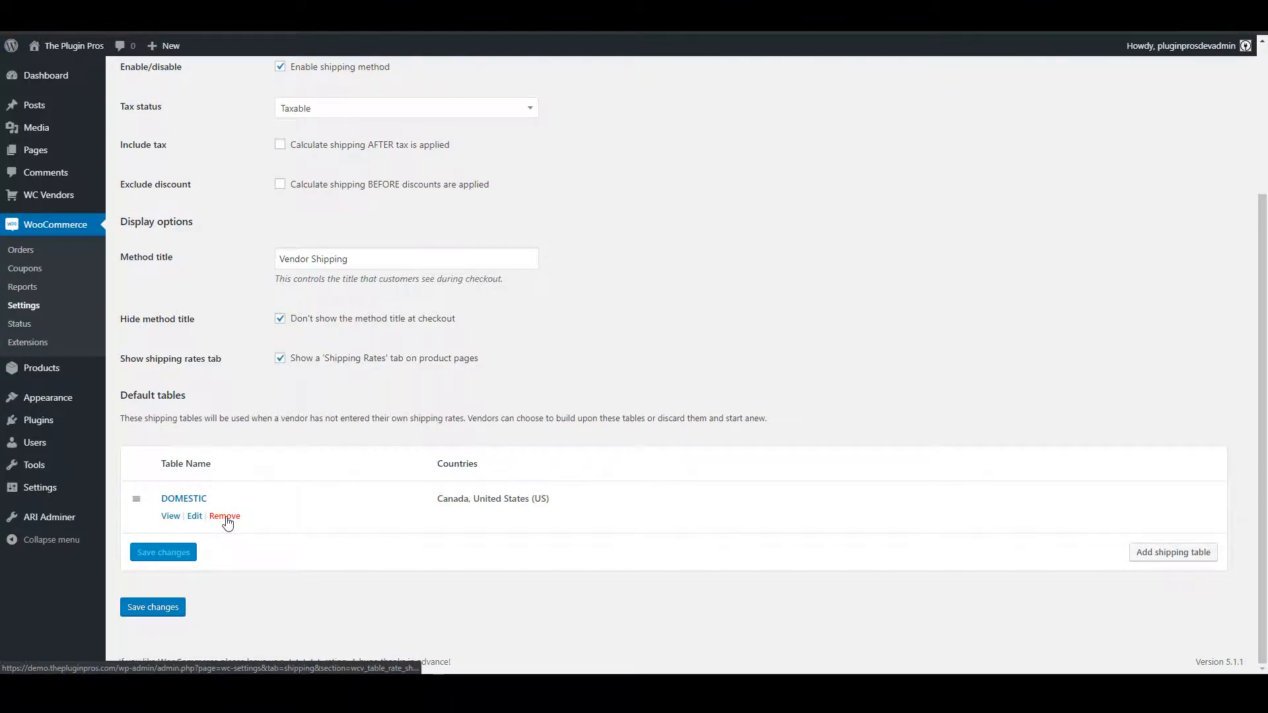
pyautogui.click(168, 517)
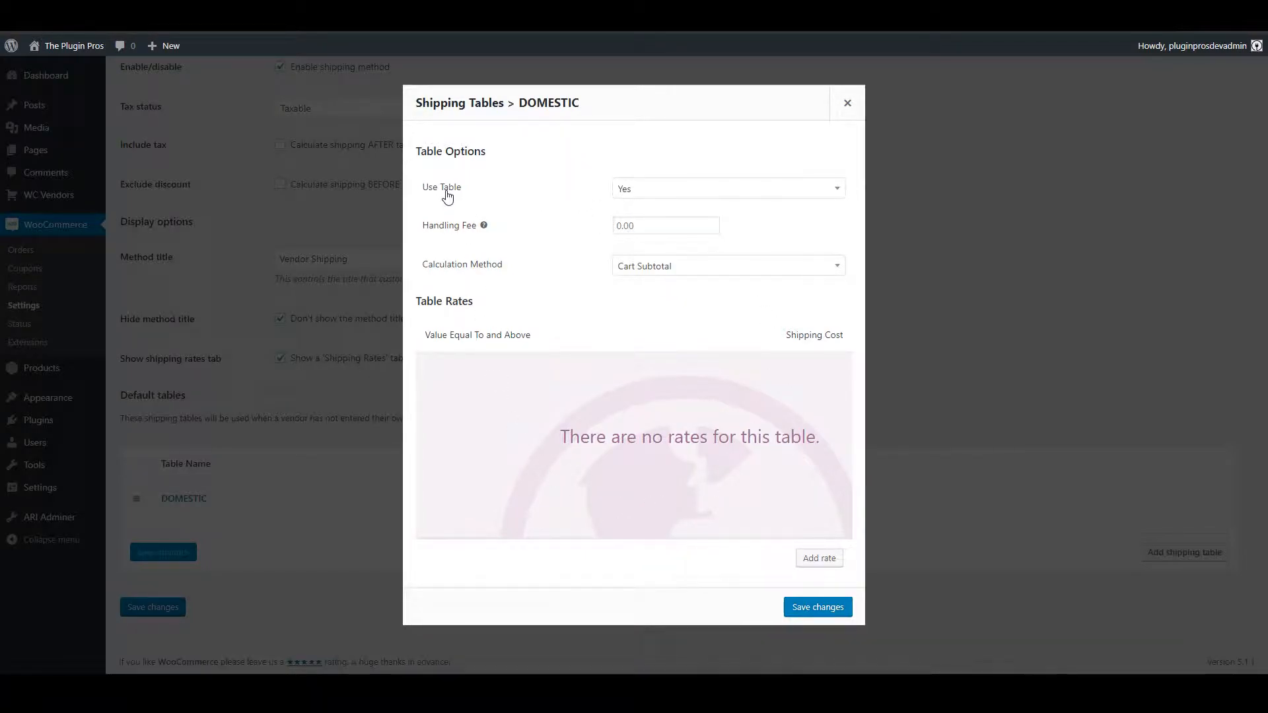
pyautogui.click(717, 198)
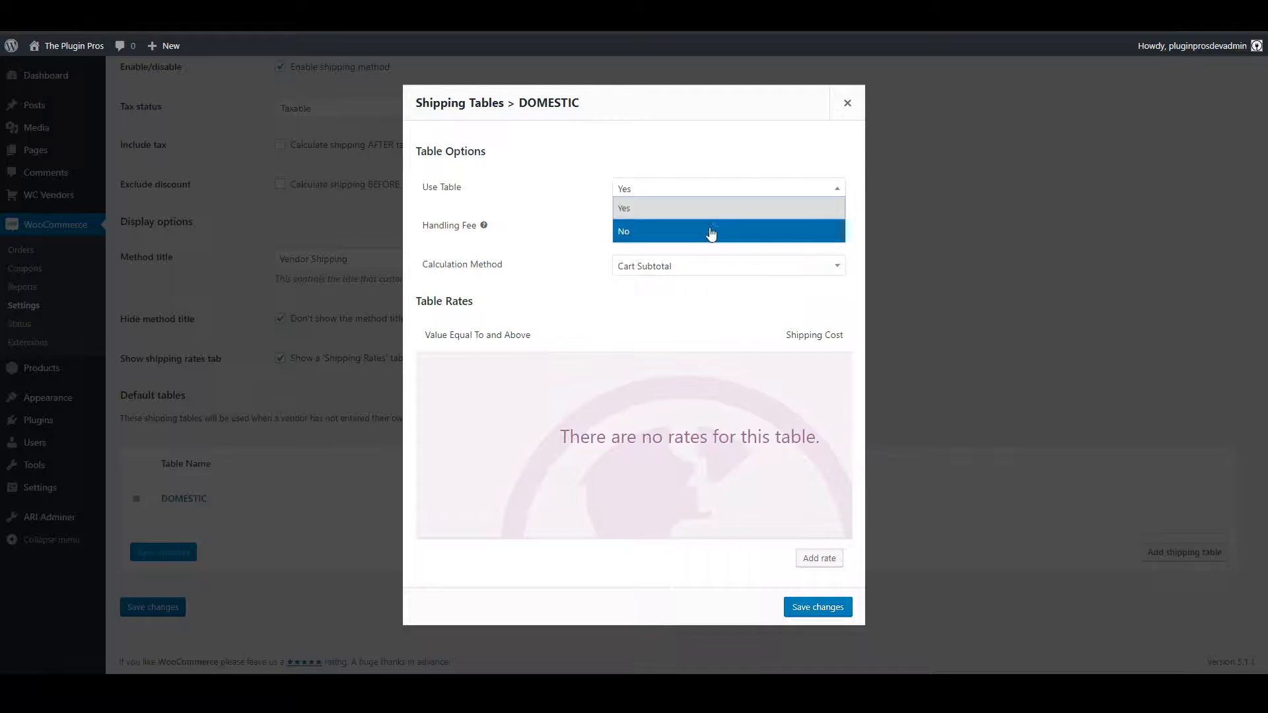
pyautogui.click(710, 209)
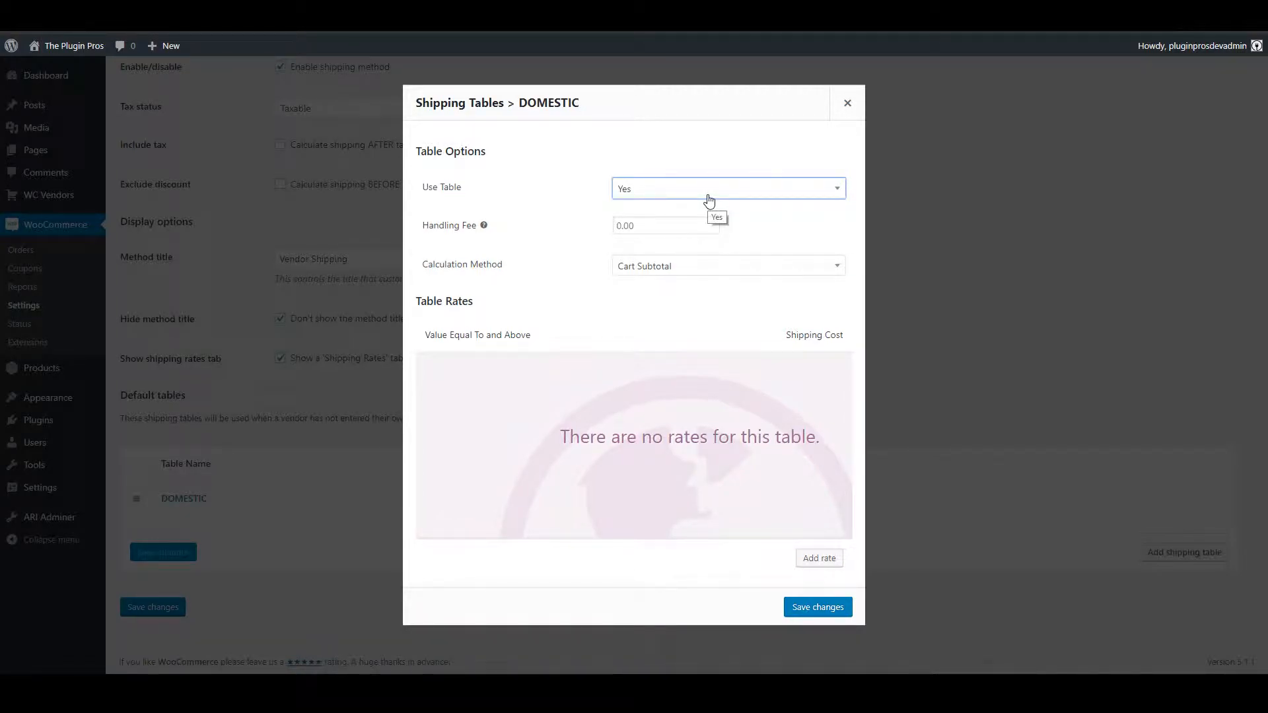
pyautogui.click(709, 200)
pyautogui.click(566, 210)
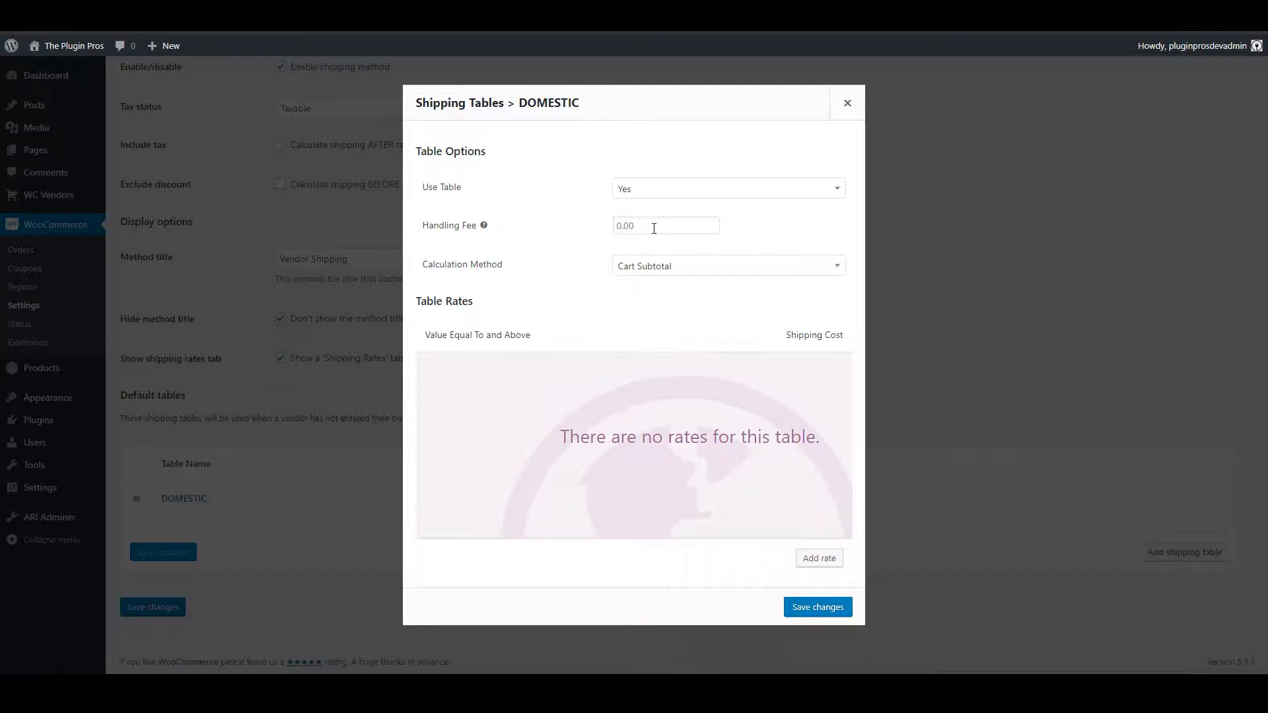
pyautogui.click(658, 274)
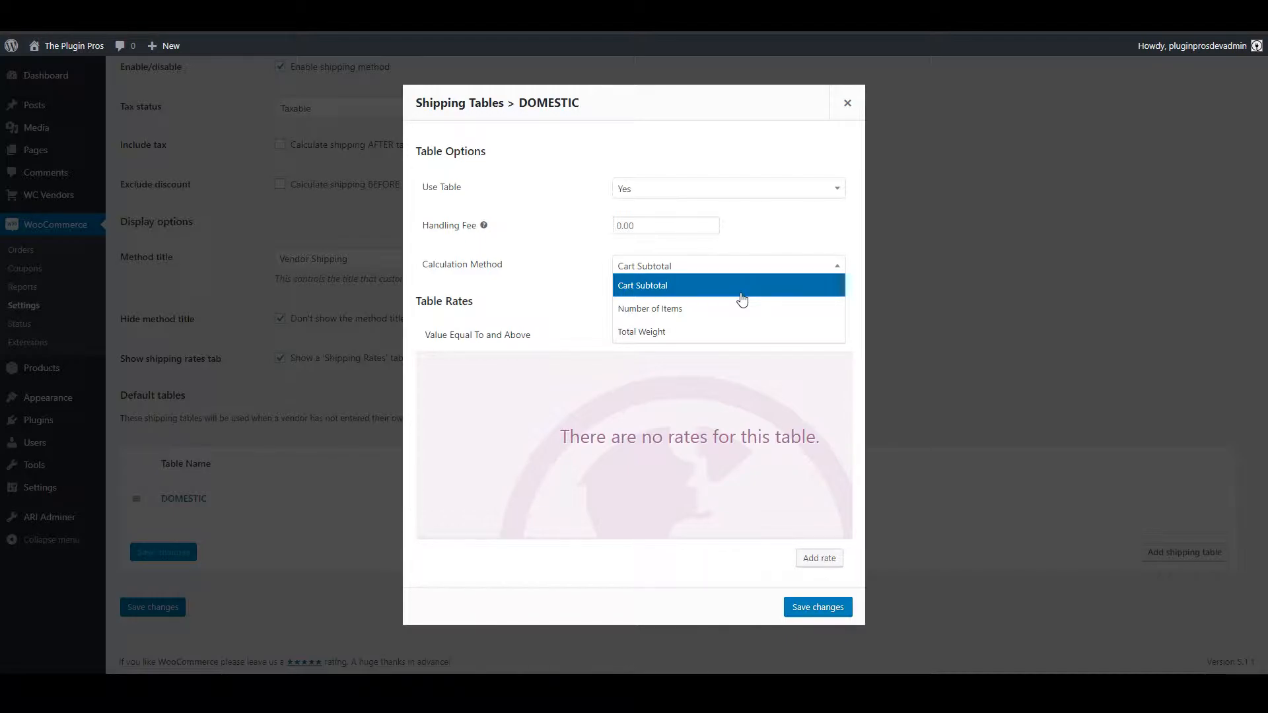
pyautogui.click(665, 286)
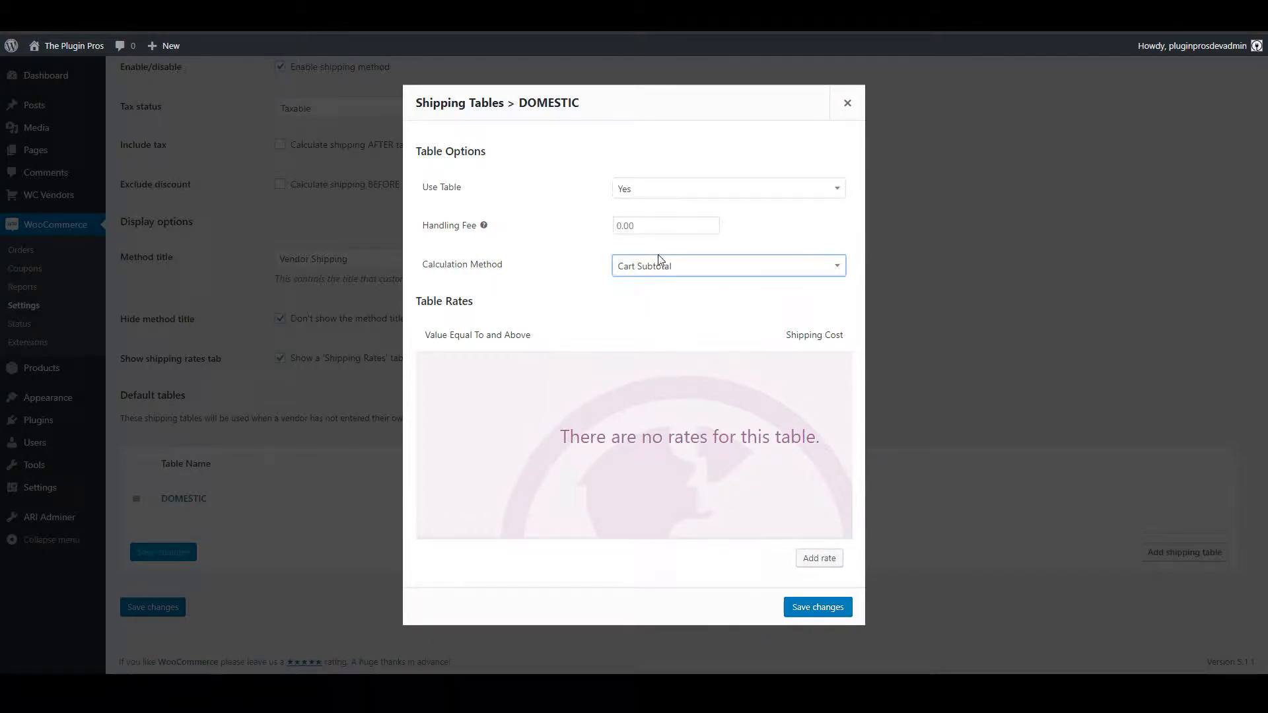
# - Add a rate for subtotals of $0 and above with a shipping cost of $15.00
pyautogui.click(808, 566)
pyautogui.click(456, 438)
pyautogui.write('0')
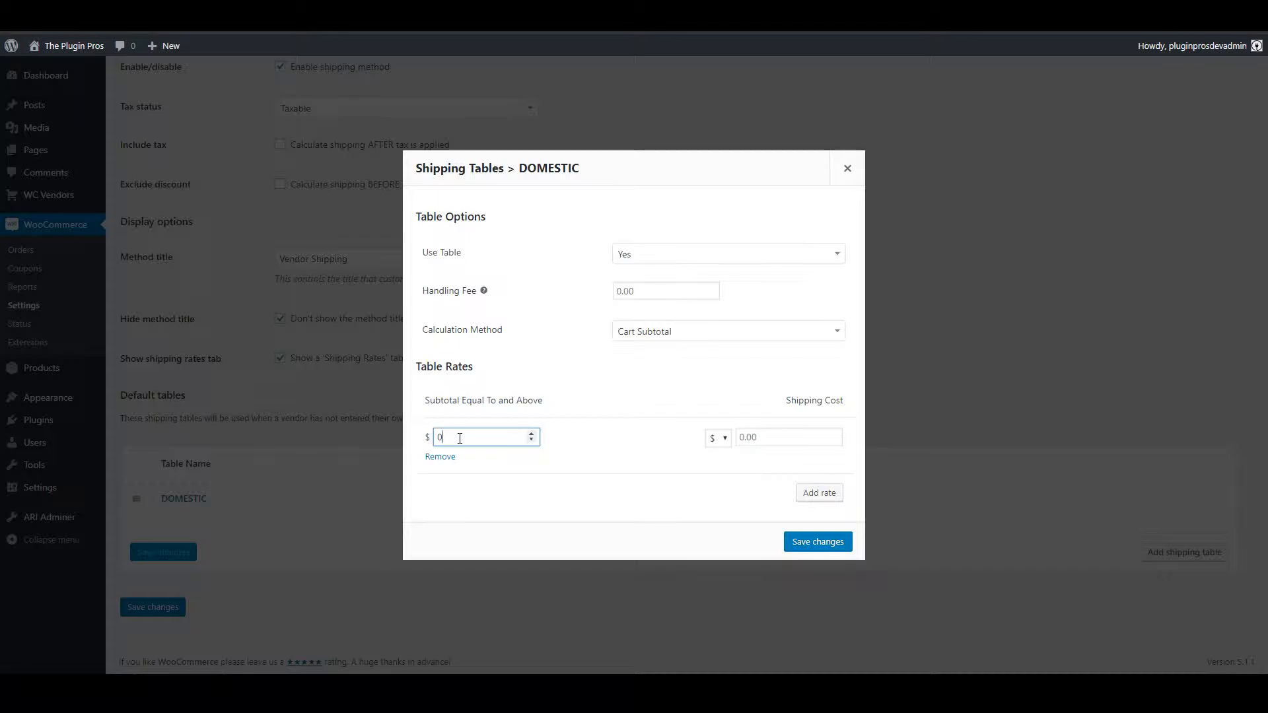
pyautogui.click(787, 439)
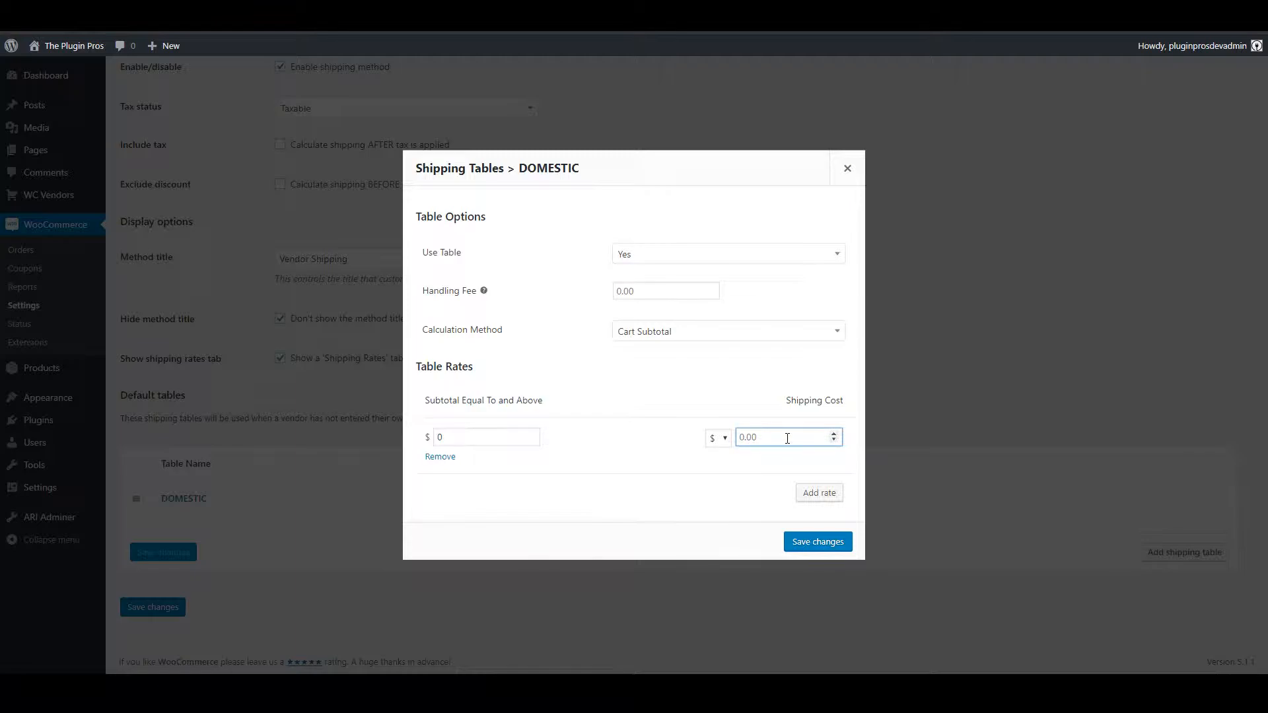
pyautogui.write('15.00')
# - Add a second rate for subtotals of $25 and above with a shipping cost of $17.00
pyautogui.click(817, 494)
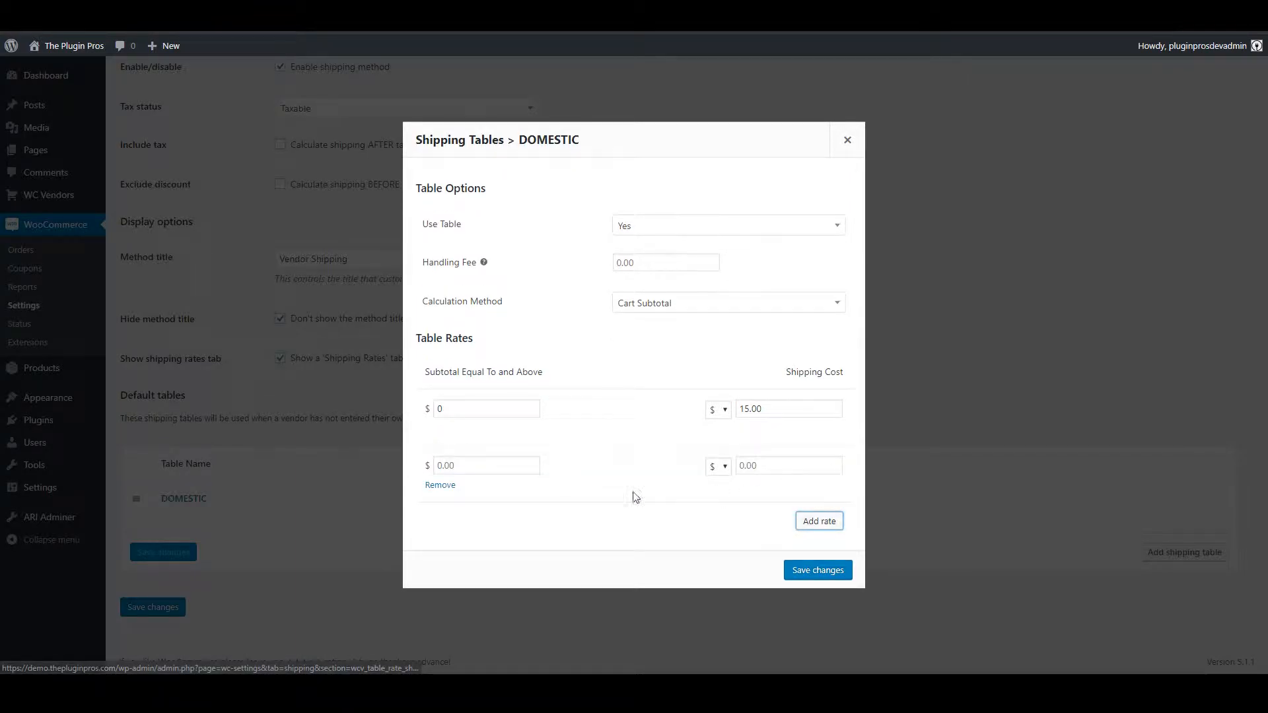
pyautogui.click(472, 467)
pyautogui.write('25')
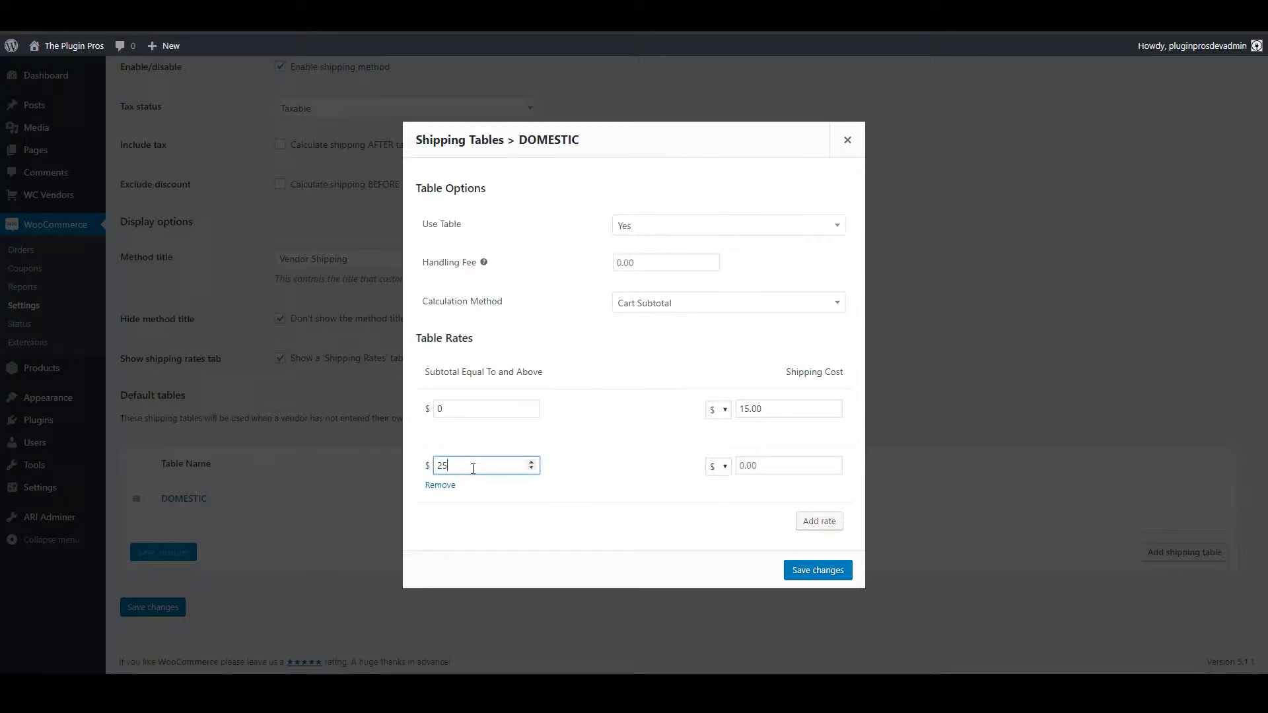
pyautogui.click(760, 466)
pyautogui.write('17.00')
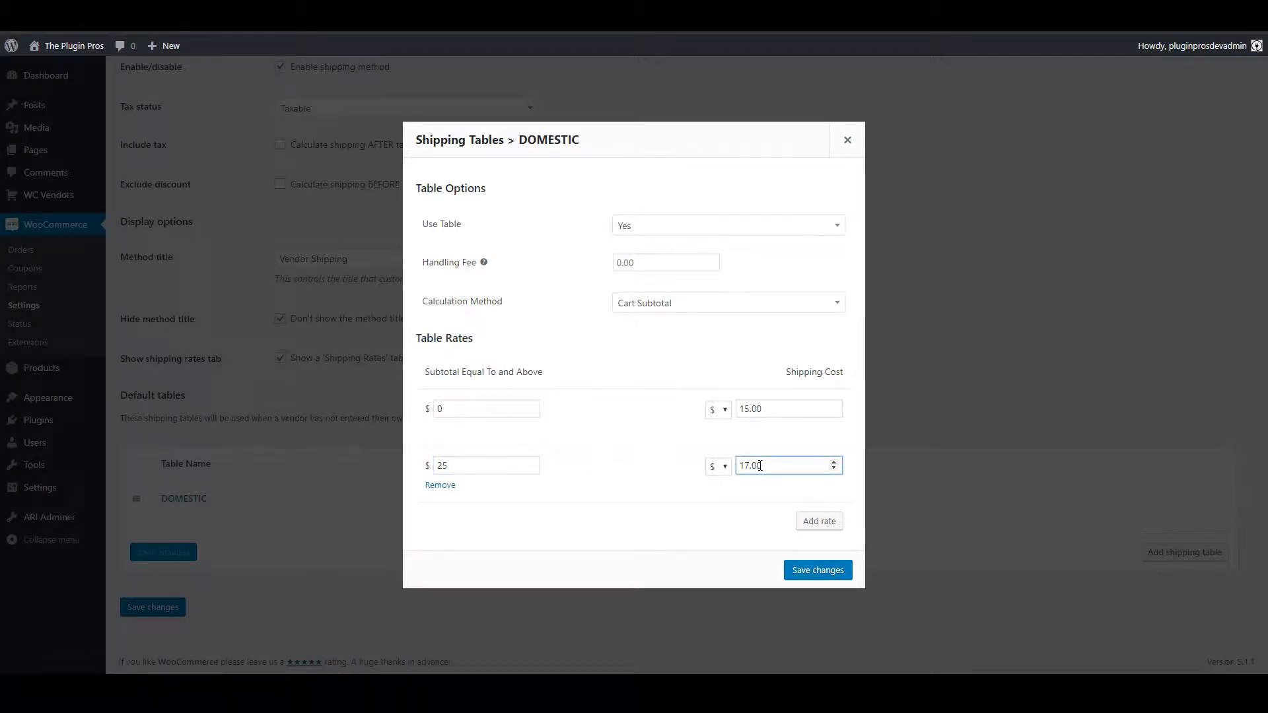
# - Add a third rate for subtotals of $50 and above with a shipping cost of $25.00
pyautogui.click(819, 521)
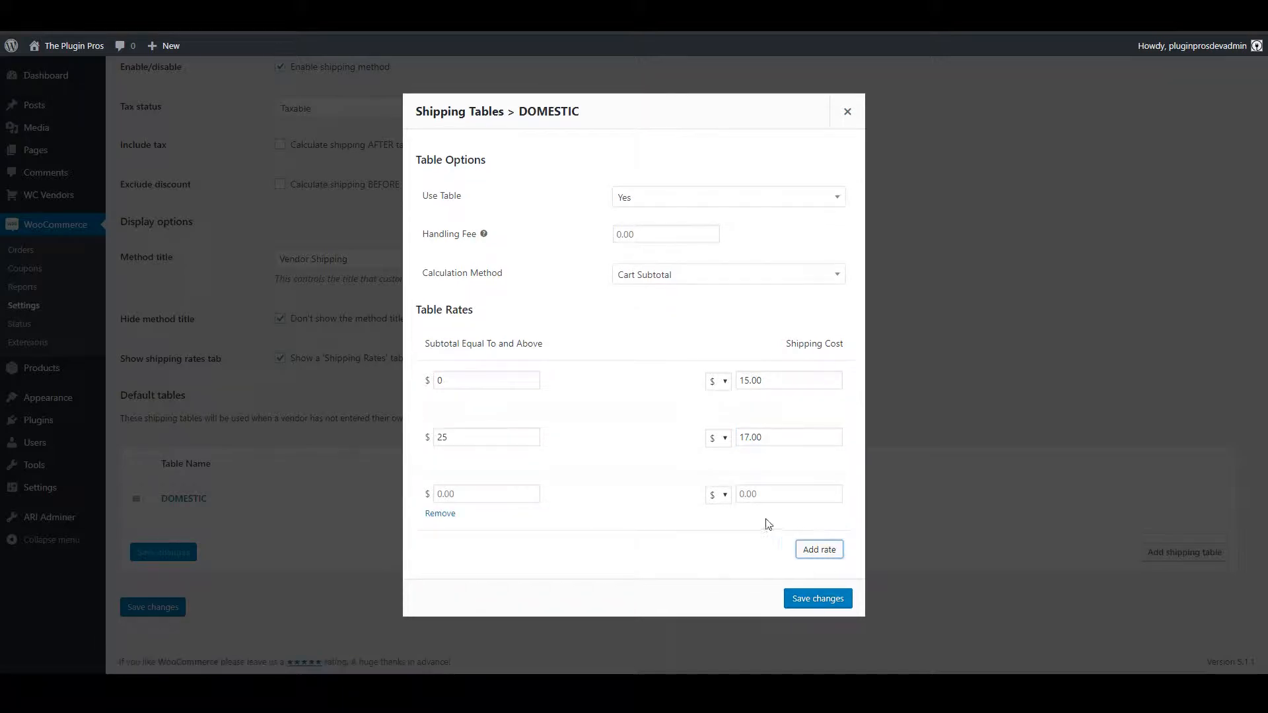
pyautogui.click(508, 497)
pyautogui.write('50')
pyautogui.press('Tab')
pyautogui.click(767, 499)
pyautogui.write('25.00')
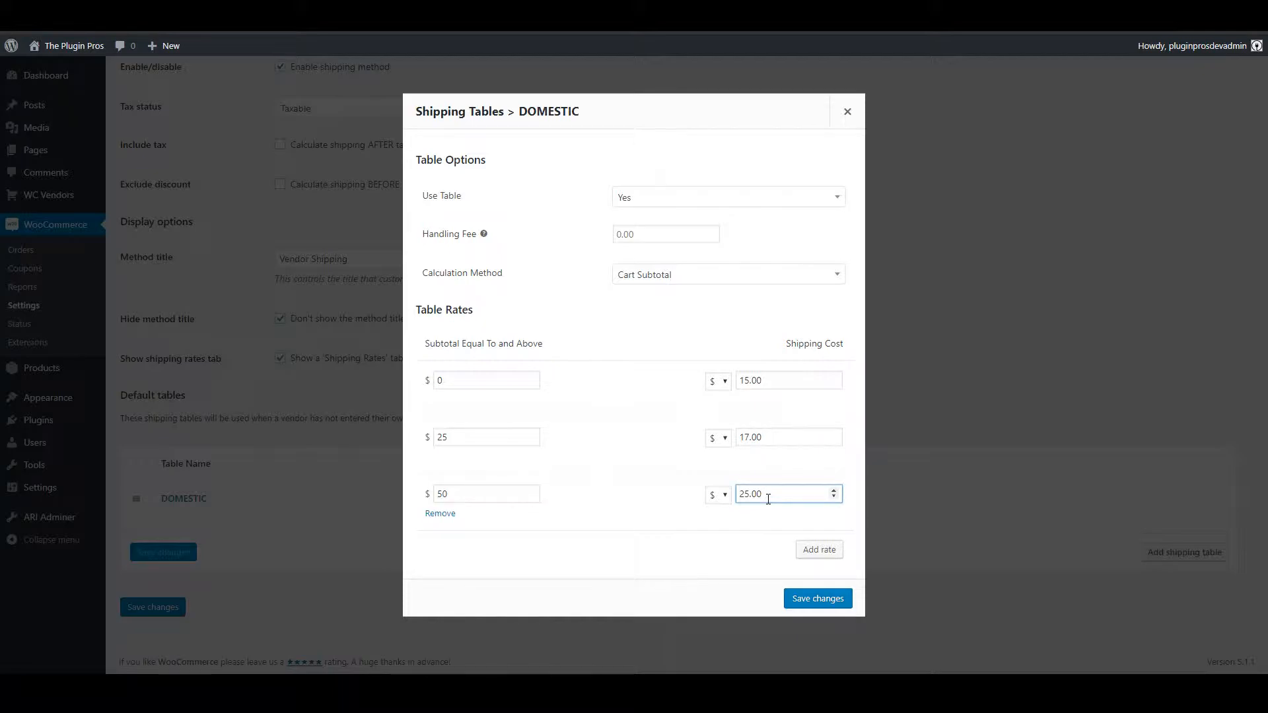
# - Set the shipping cost type of the $0 subtotal rate to % and save the DOMESTIC table's rates
pyautogui.click(724, 385)
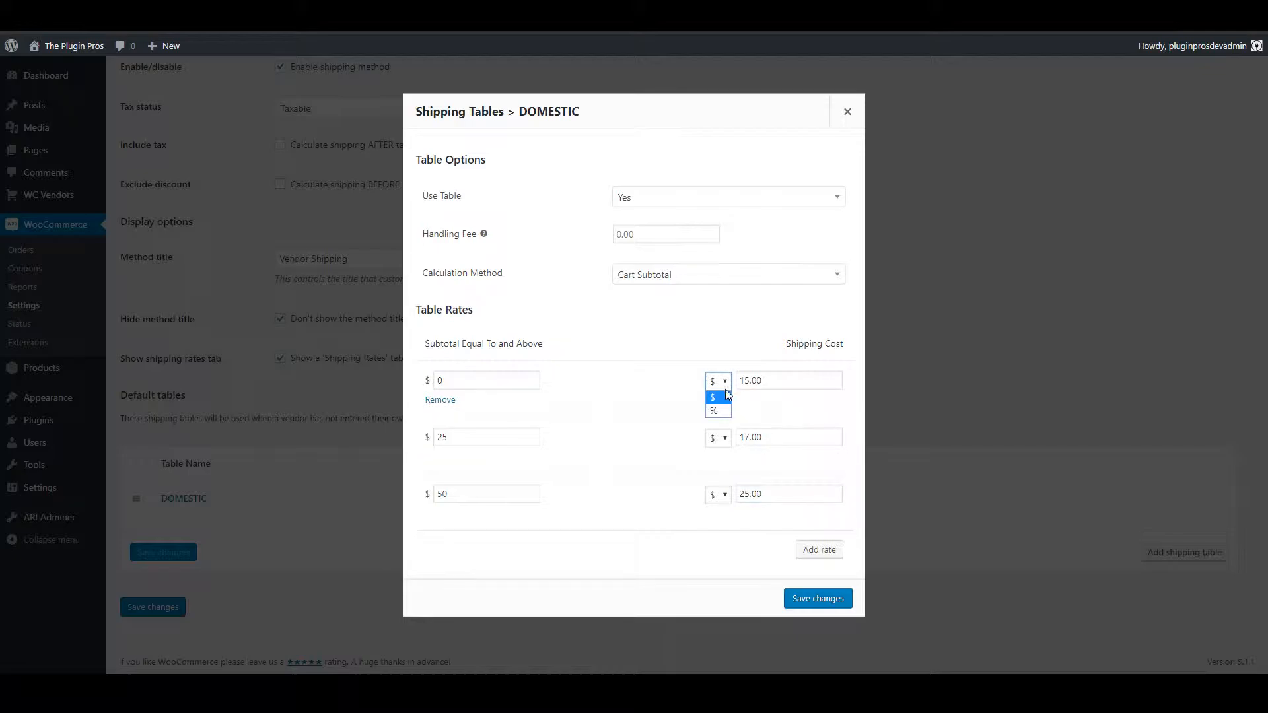
pyautogui.click(723, 412)
pyautogui.click(724, 381)
pyautogui.click(715, 410)
pyautogui.click(819, 599)
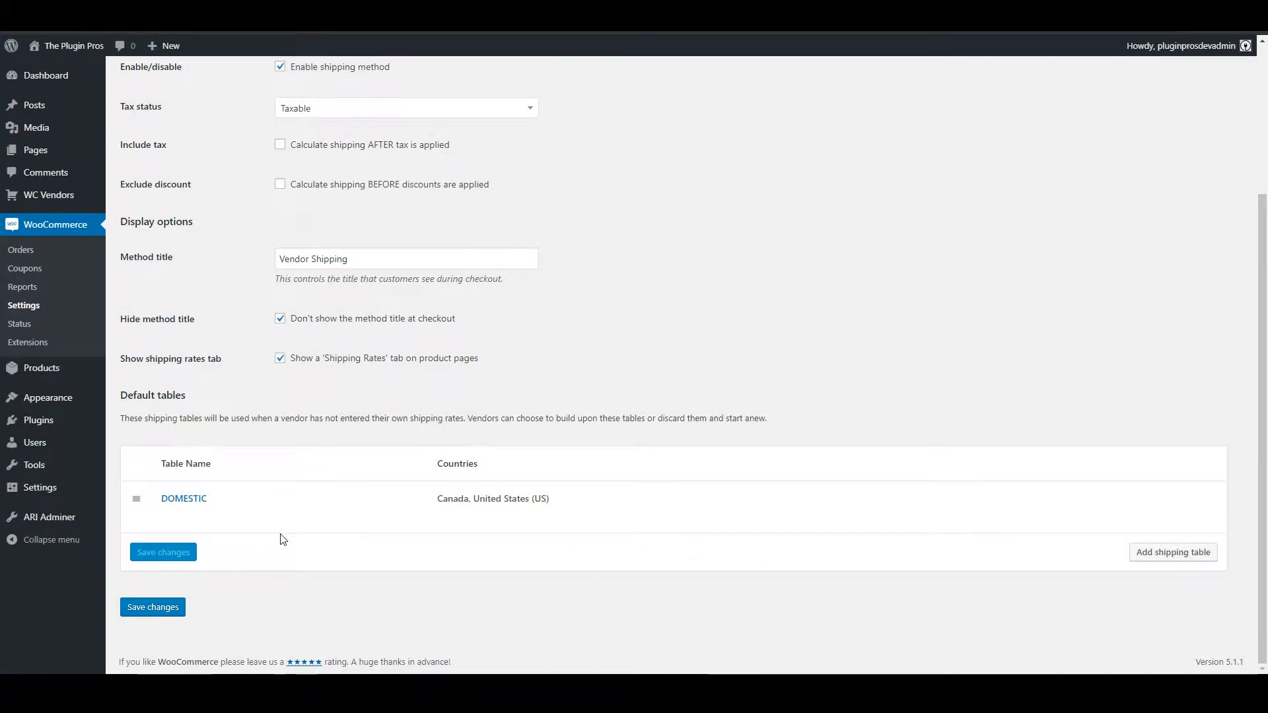
pyautogui.click(1169, 558)
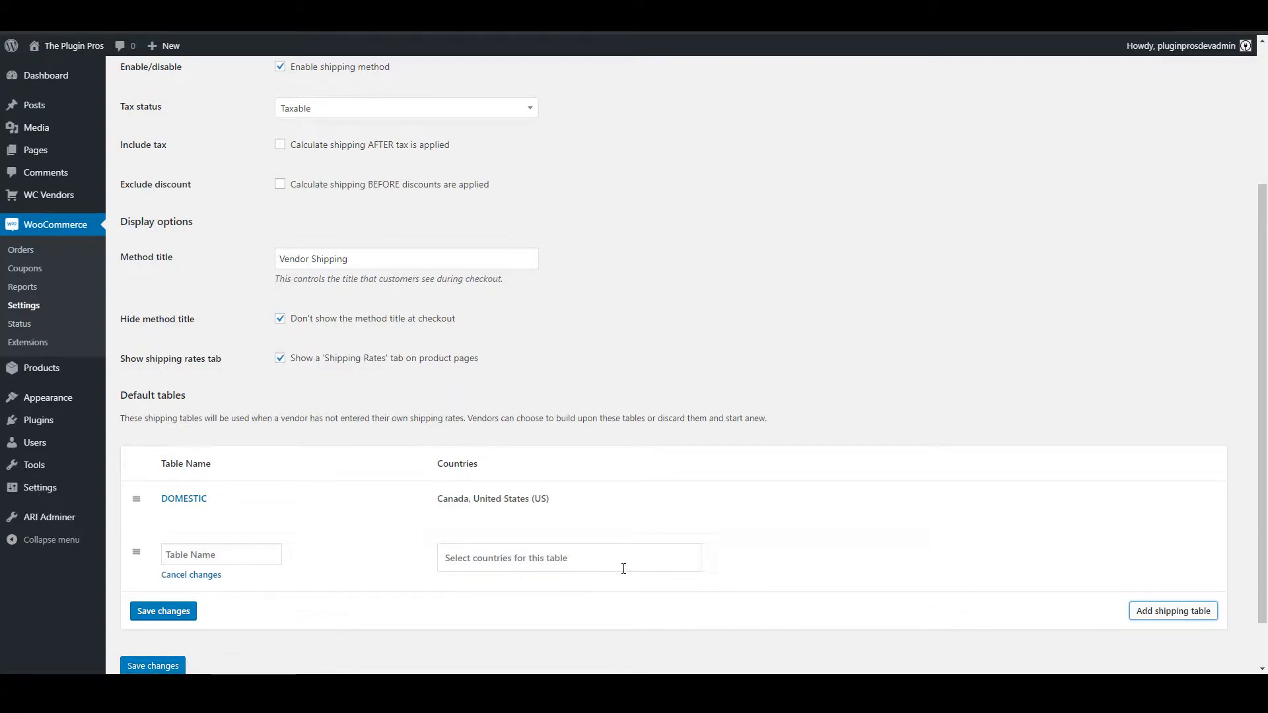
pyautogui.click(190, 575)
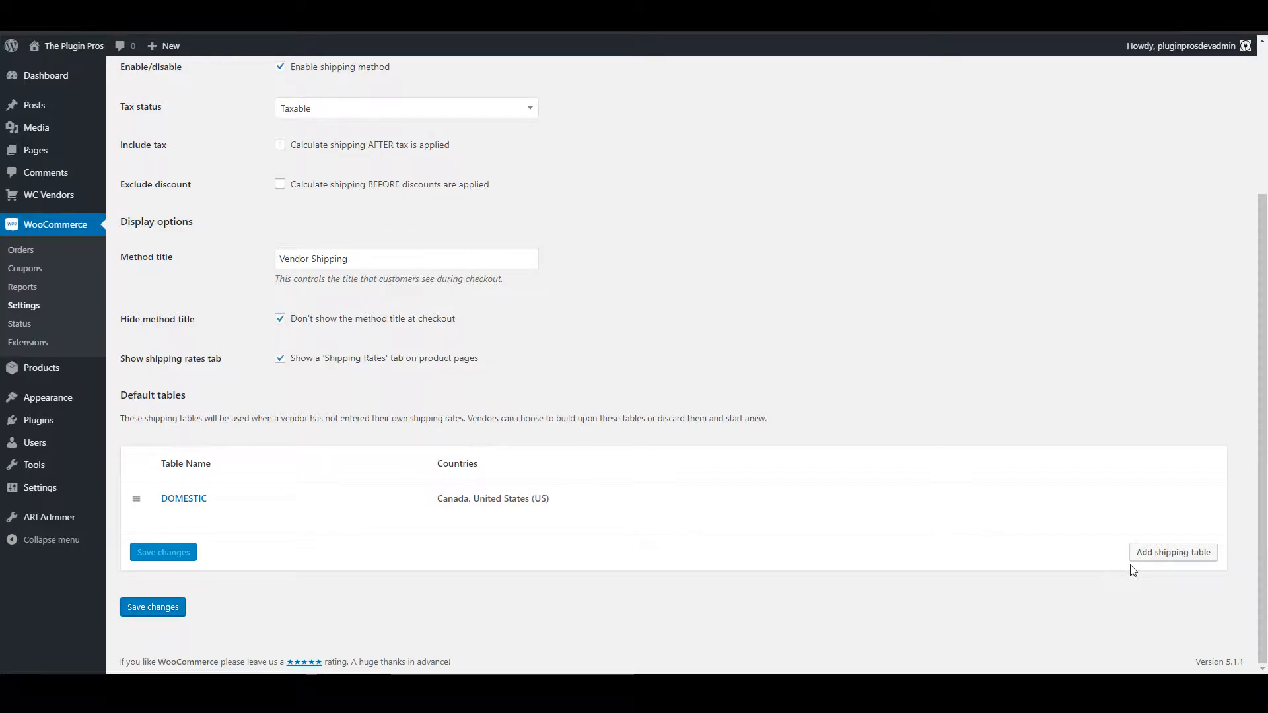
# - Open the list of all WordPress users
pyautogui.moveTo(845, 498)
pyautogui.moveTo(40, 442)
pyautogui.click(160, 449)
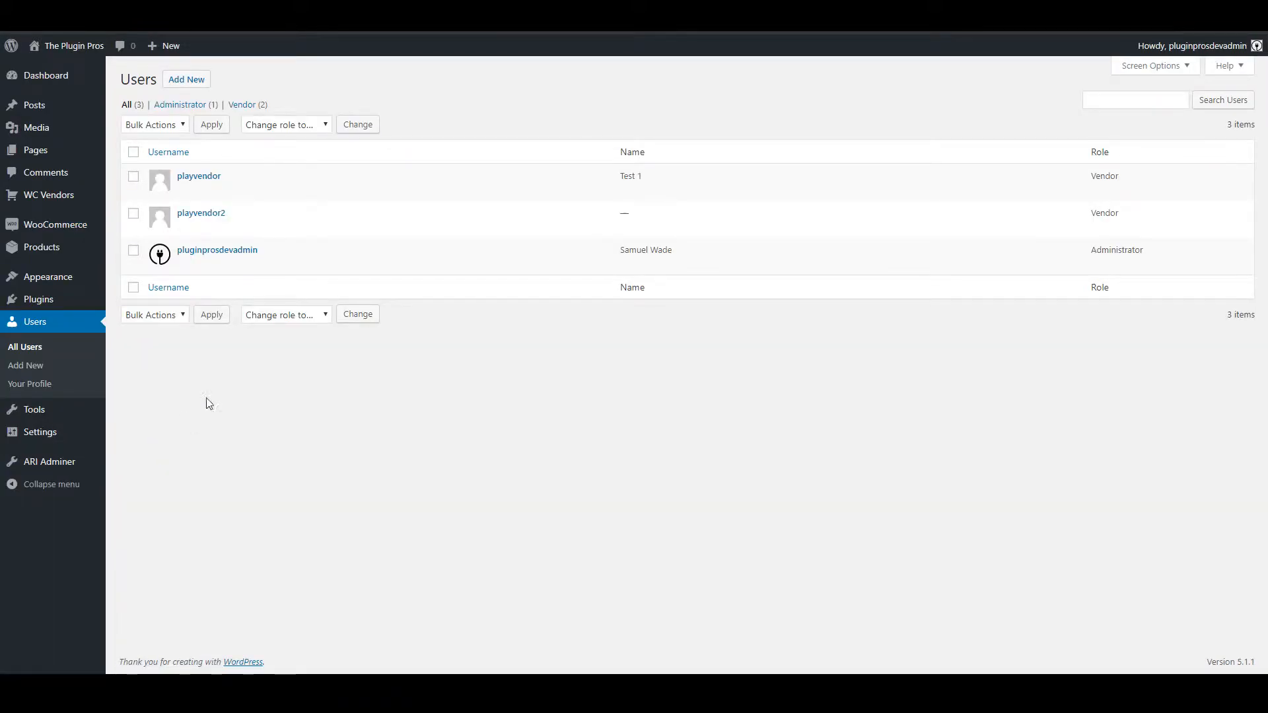
# - Open playvendor's shipping tables, review the rates of the US Shipping table and close it
pyautogui.moveTo(198, 193)
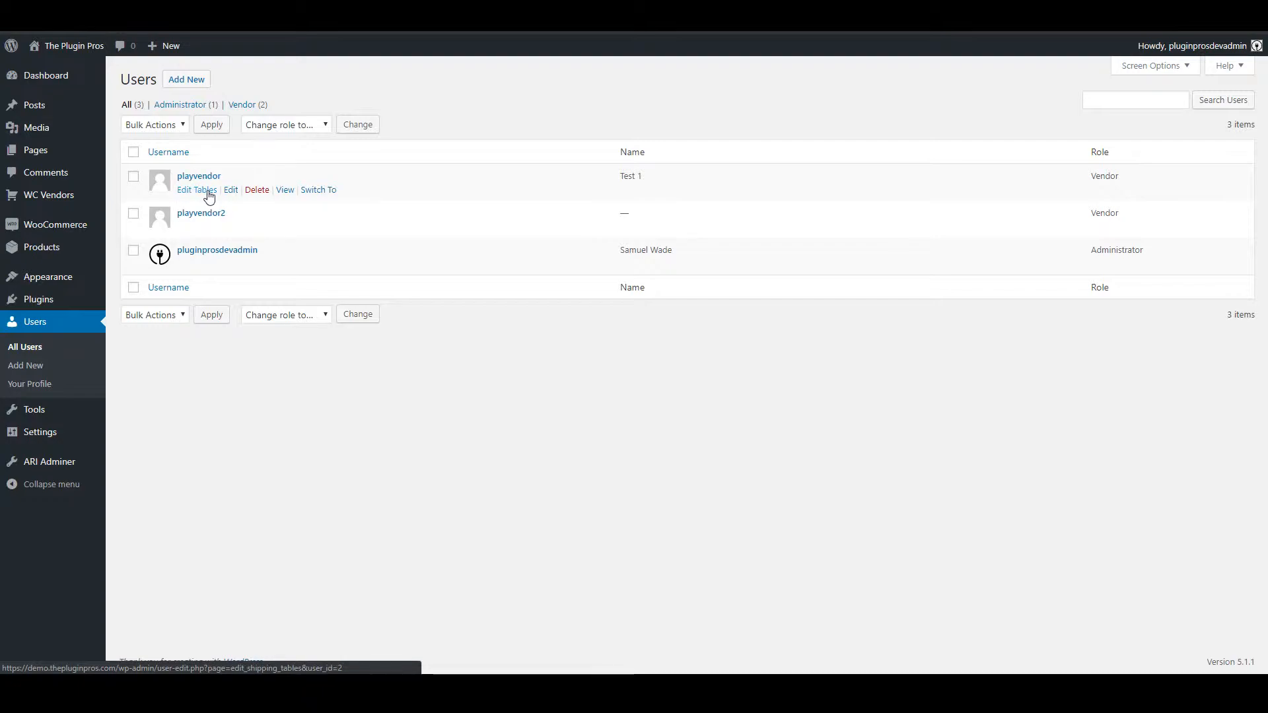
pyautogui.click(208, 192)
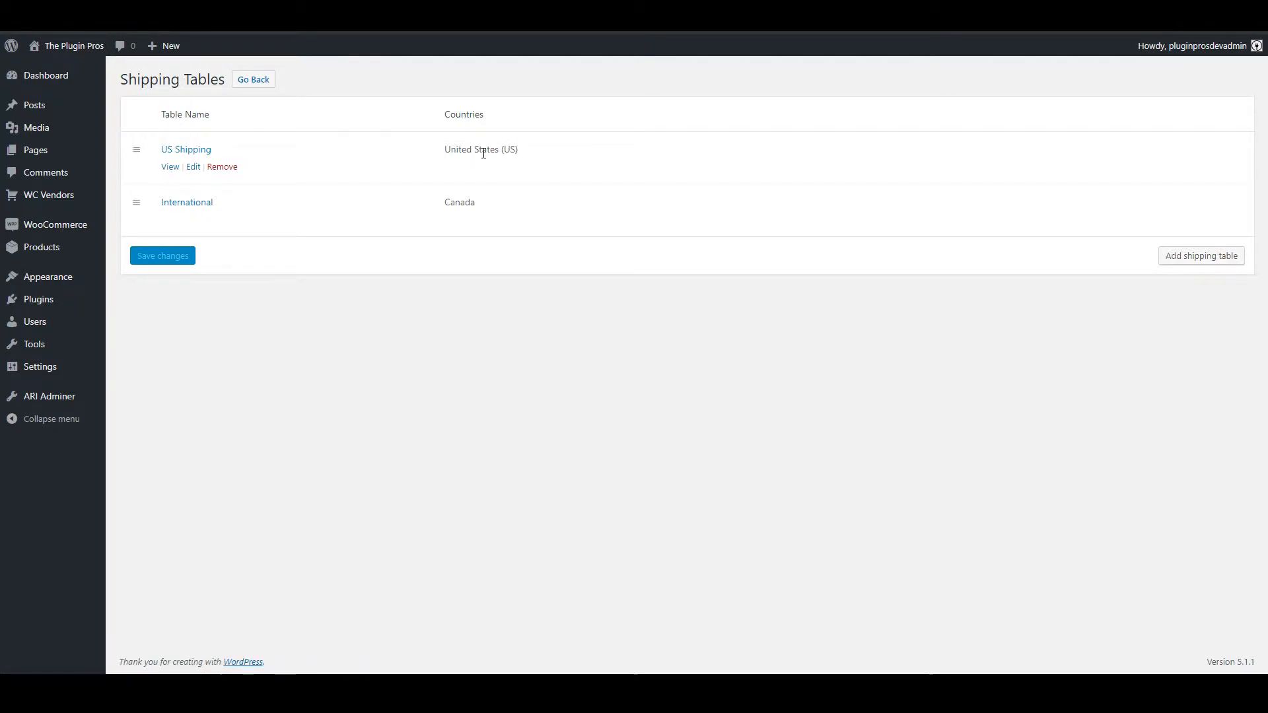
pyautogui.click(169, 167)
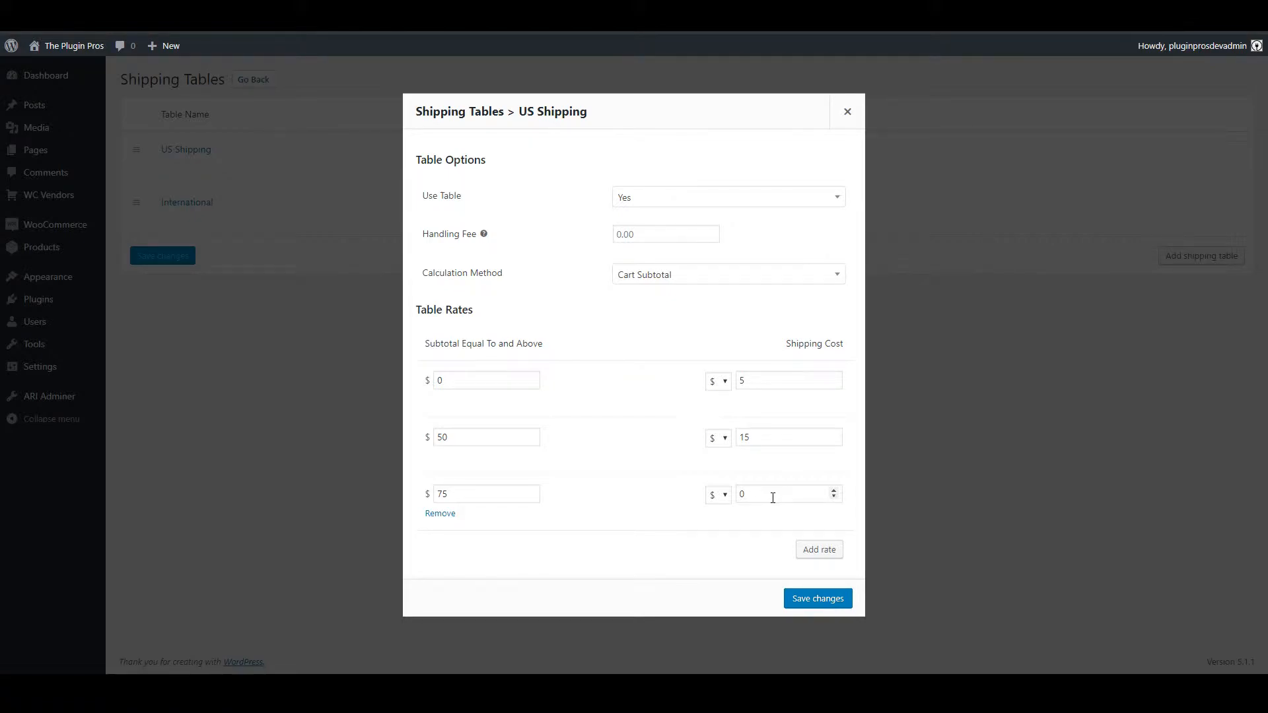
pyautogui.click(980, 387)
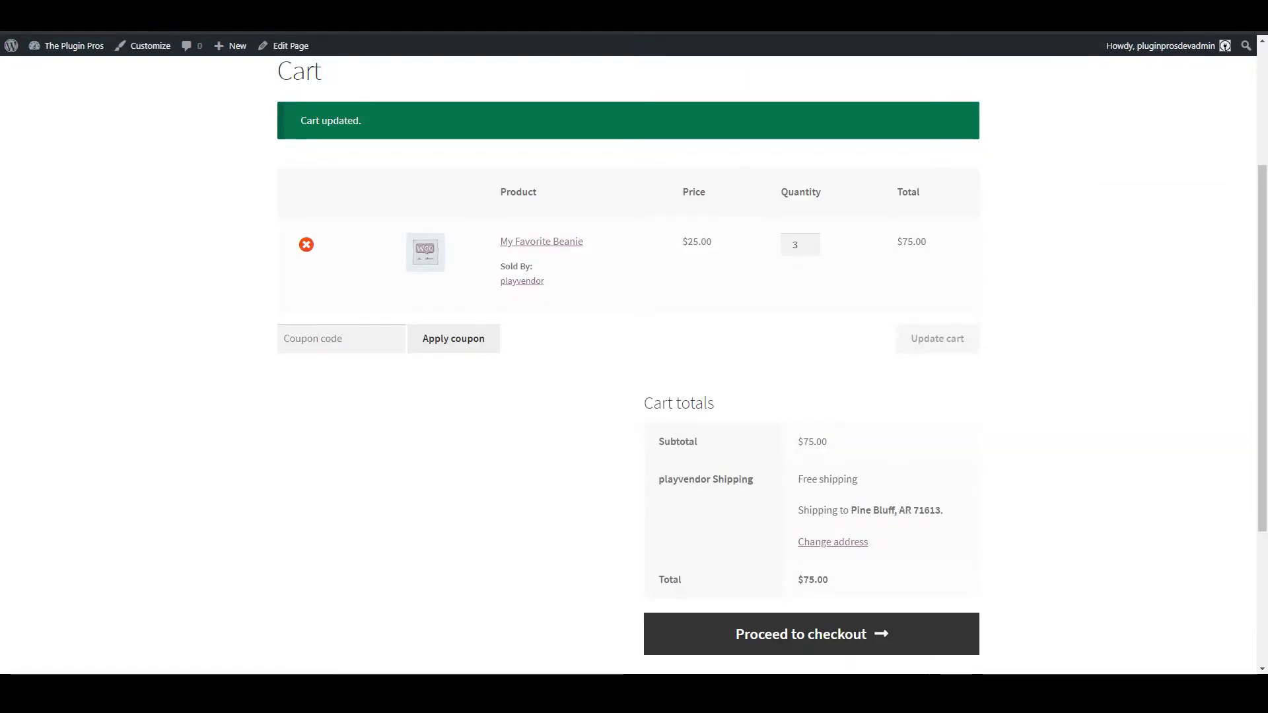
# - On the Cart page, set the My Favorite Beanie quantity to 1, update the cart and check playvendor's shipping cost
pyautogui.doubleClick(810, 248)
pyautogui.click(940, 338)
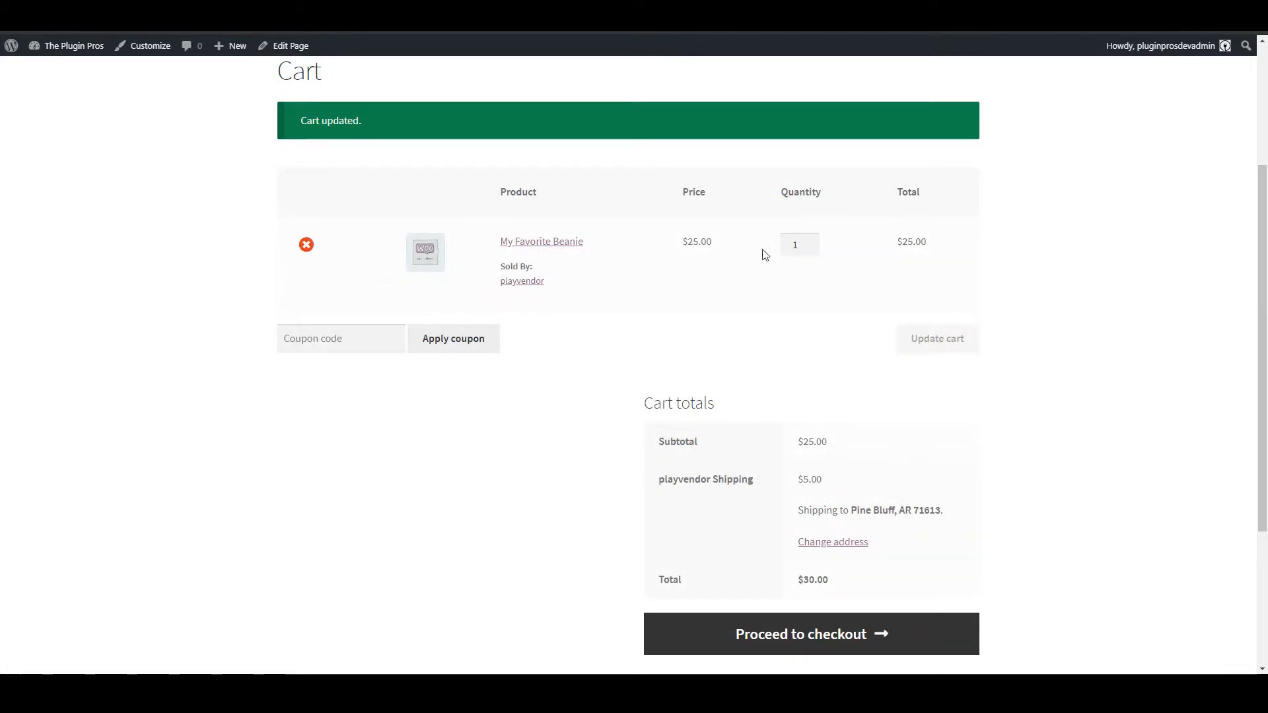
pyautogui.moveTo(834, 484); pyautogui.dragTo(787, 482)
pyautogui.click(786, 483)
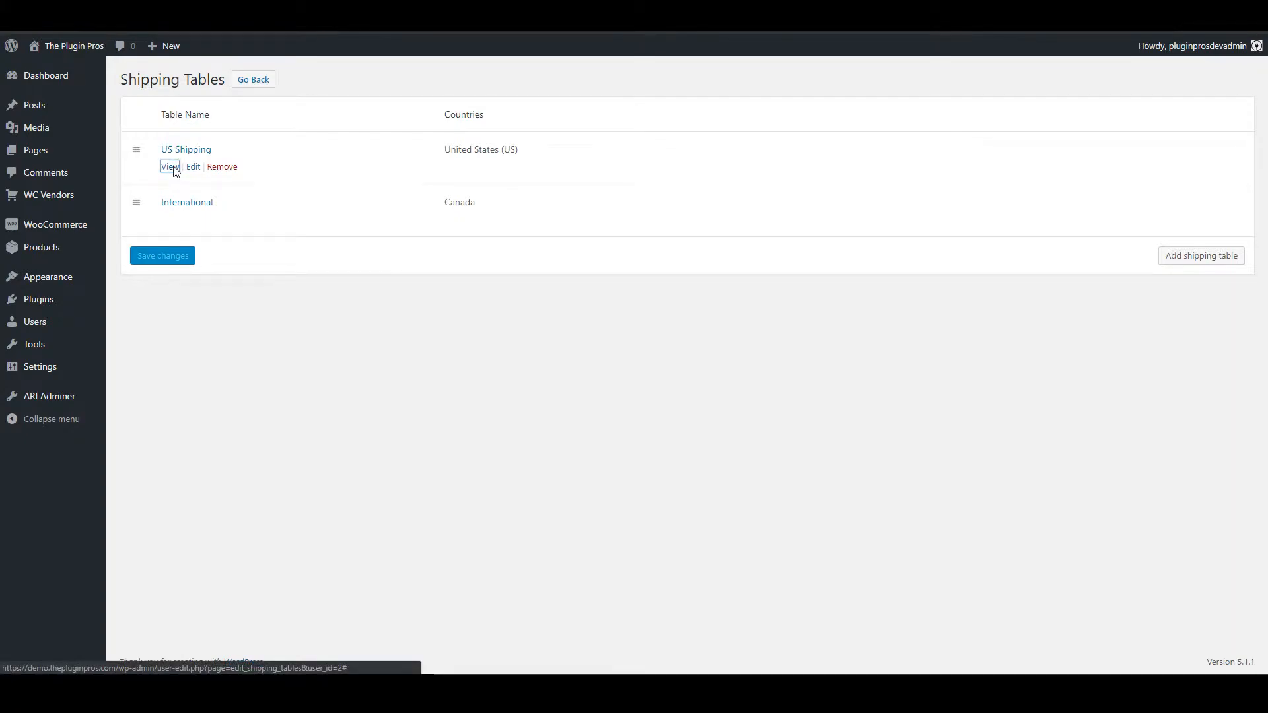
# - Review the US Shipping table's rates again, set the beanie quantity in the cart to 2 and update the cart
pyautogui.click(167, 165)
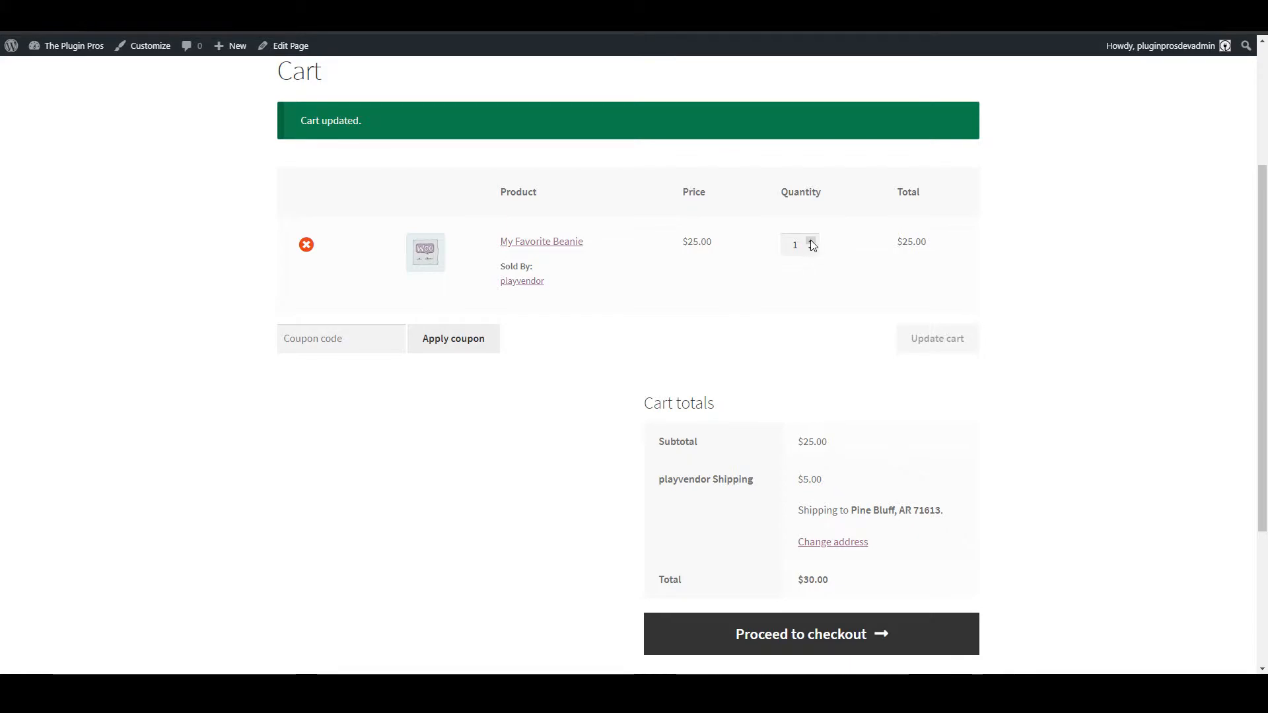
pyautogui.click(811, 241)
pyautogui.click(924, 340)
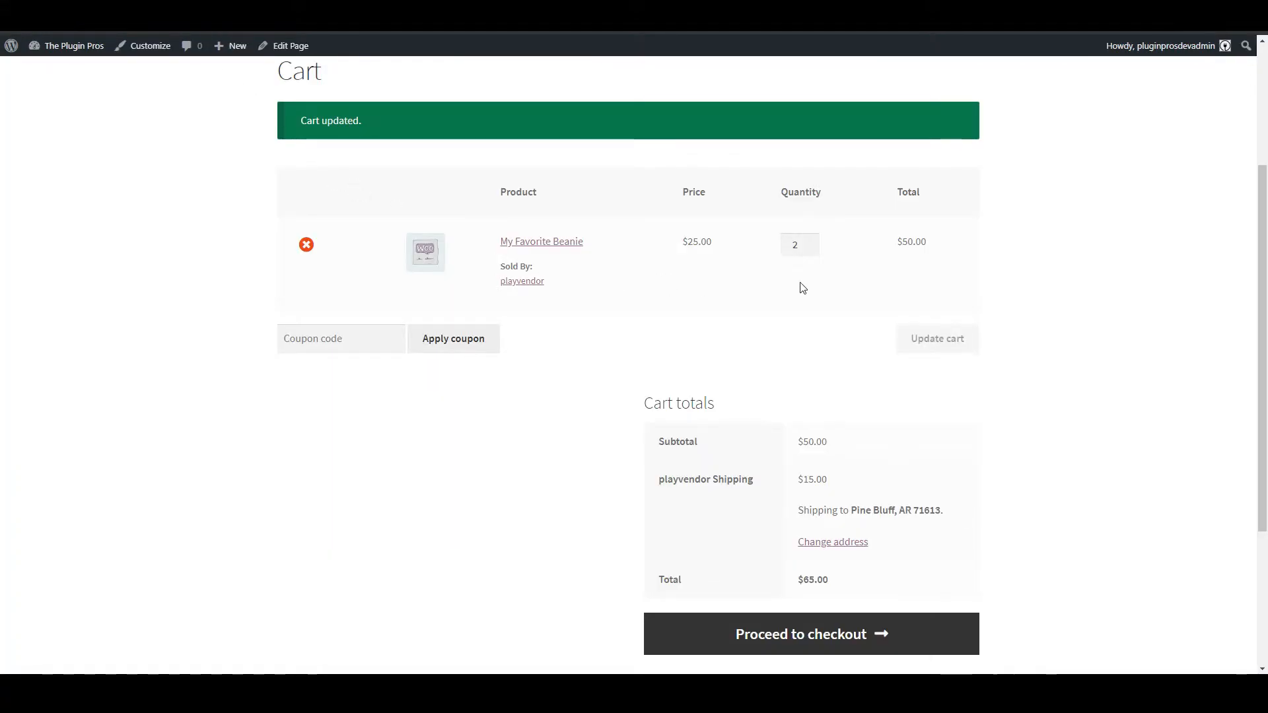
# - Set the My Favorite Beanie quantity to 3, update the cart and check playvendor's shipping charge
pyautogui.click(811, 243)
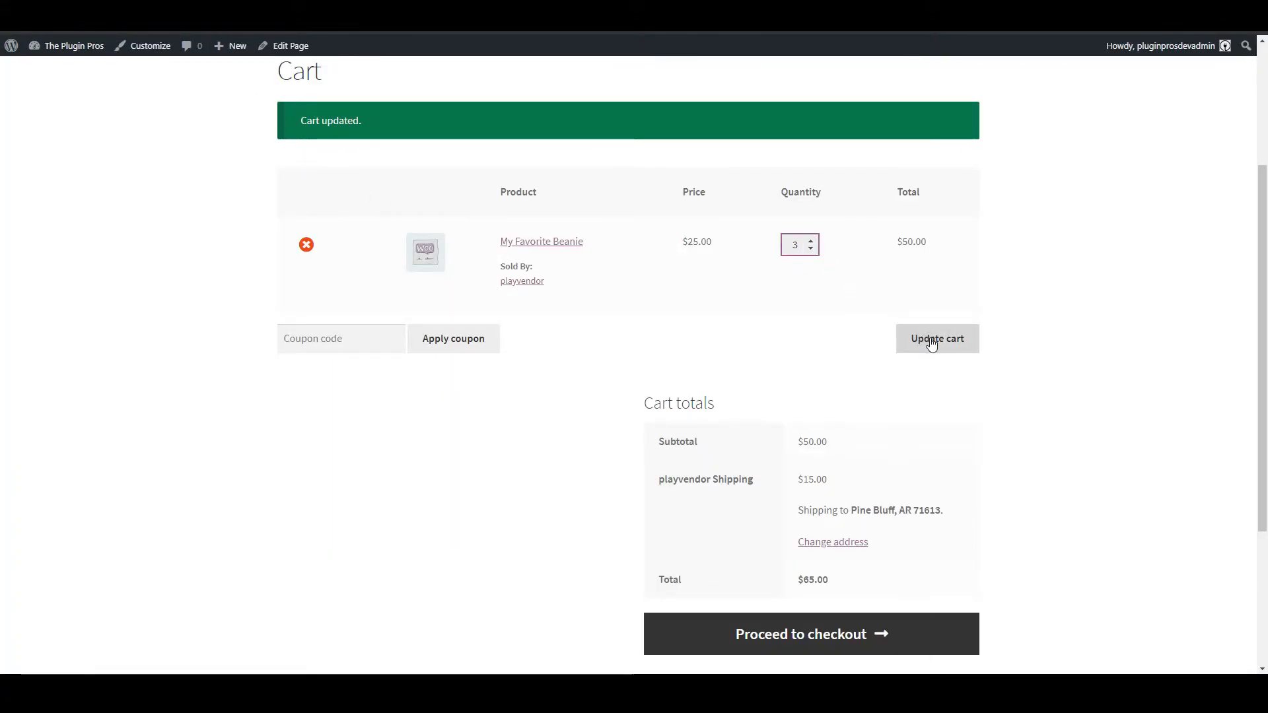
pyautogui.click(905, 333)
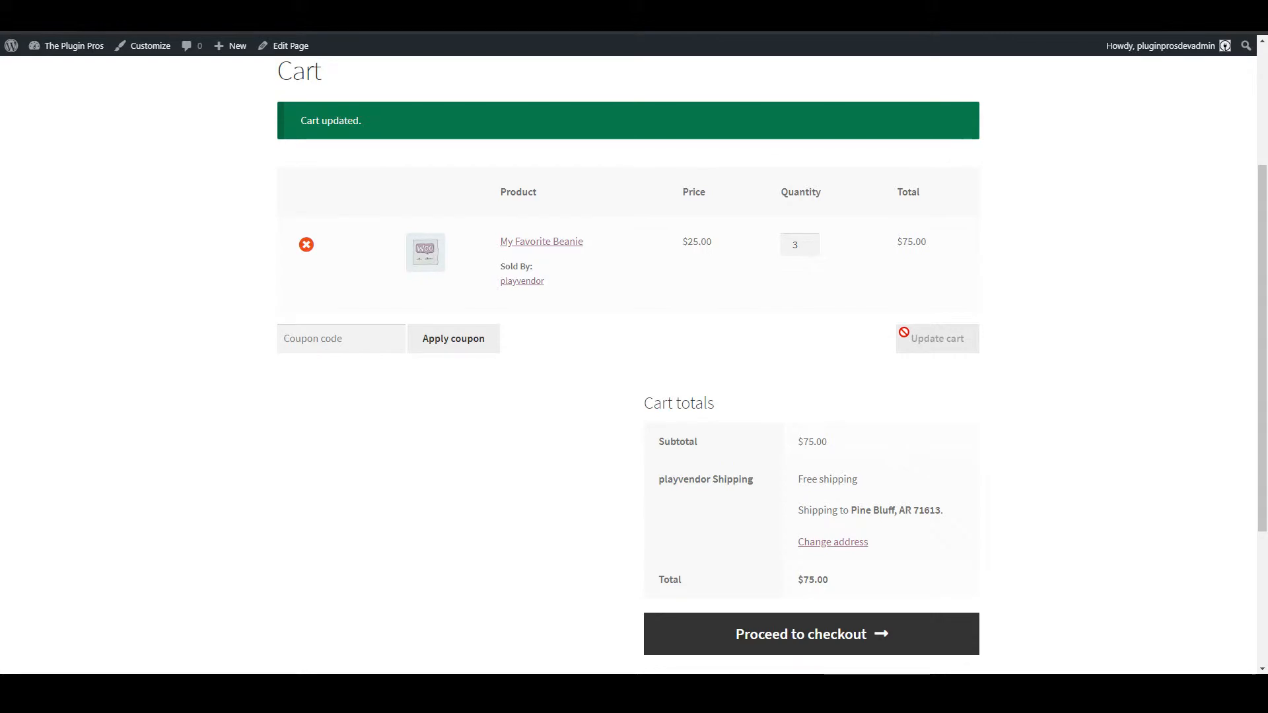
pyautogui.moveTo(868, 487); pyautogui.dragTo(784, 487)
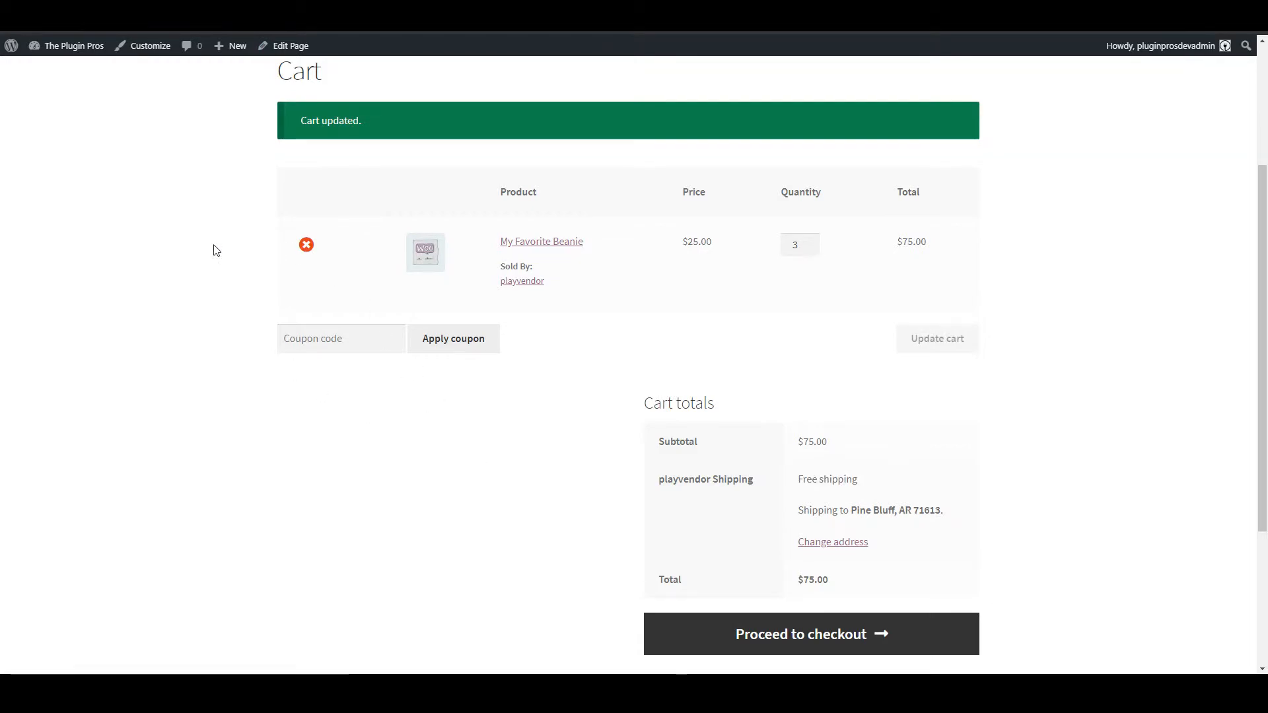
# - Close the US Shipping table, return to the list of all users and switch to the playvendor account
pyautogui.scroll(3, 198, 264)
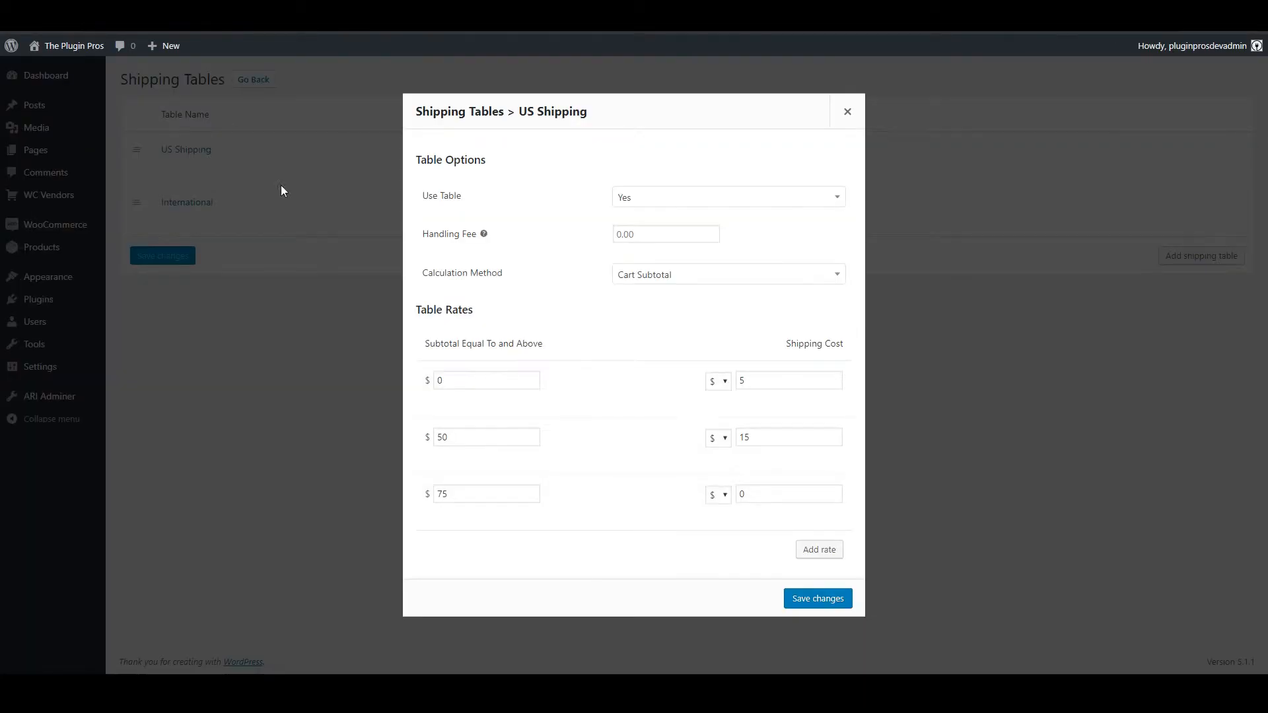
pyautogui.click(230, 317)
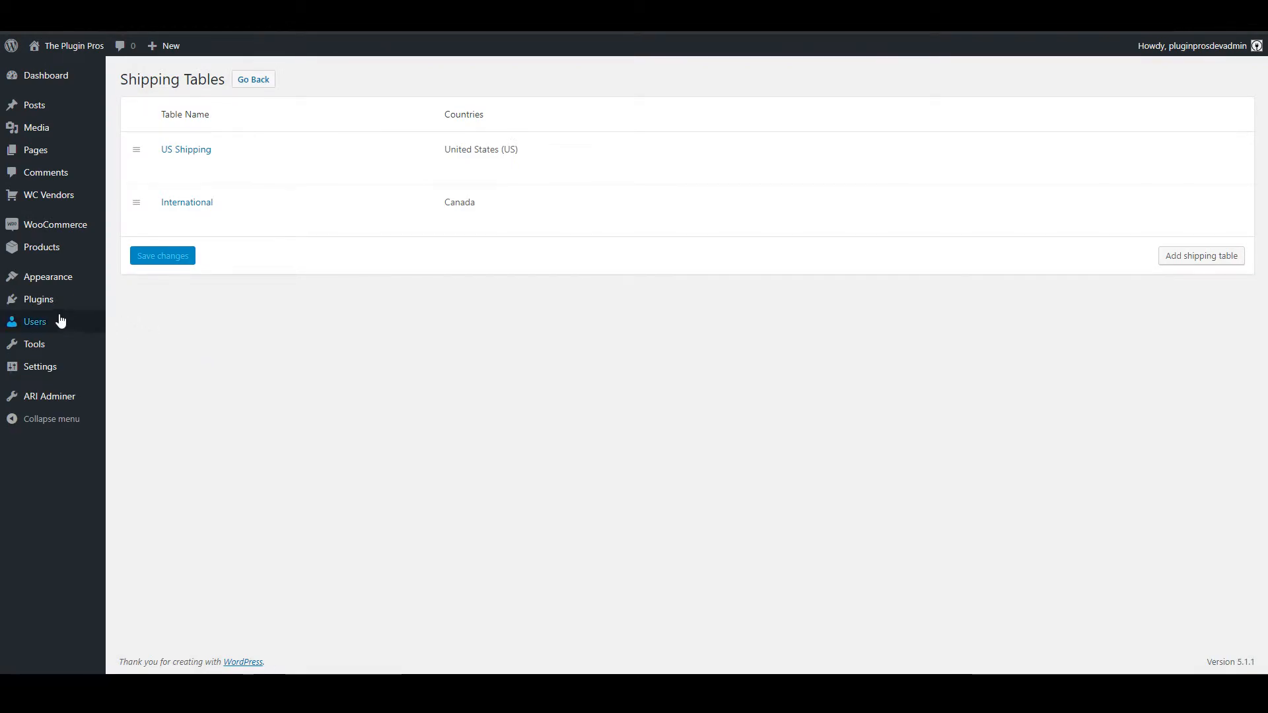
pyautogui.moveTo(43, 328)
pyautogui.click(131, 327)
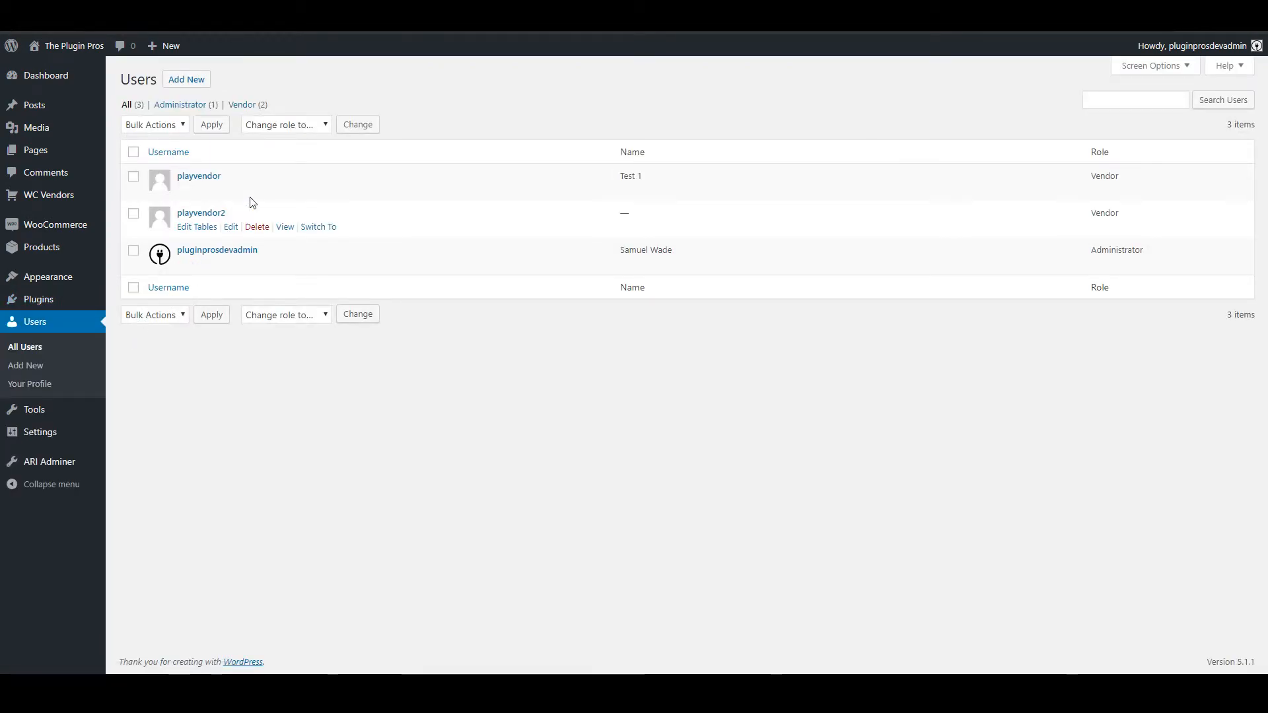
pyautogui.click(315, 192)
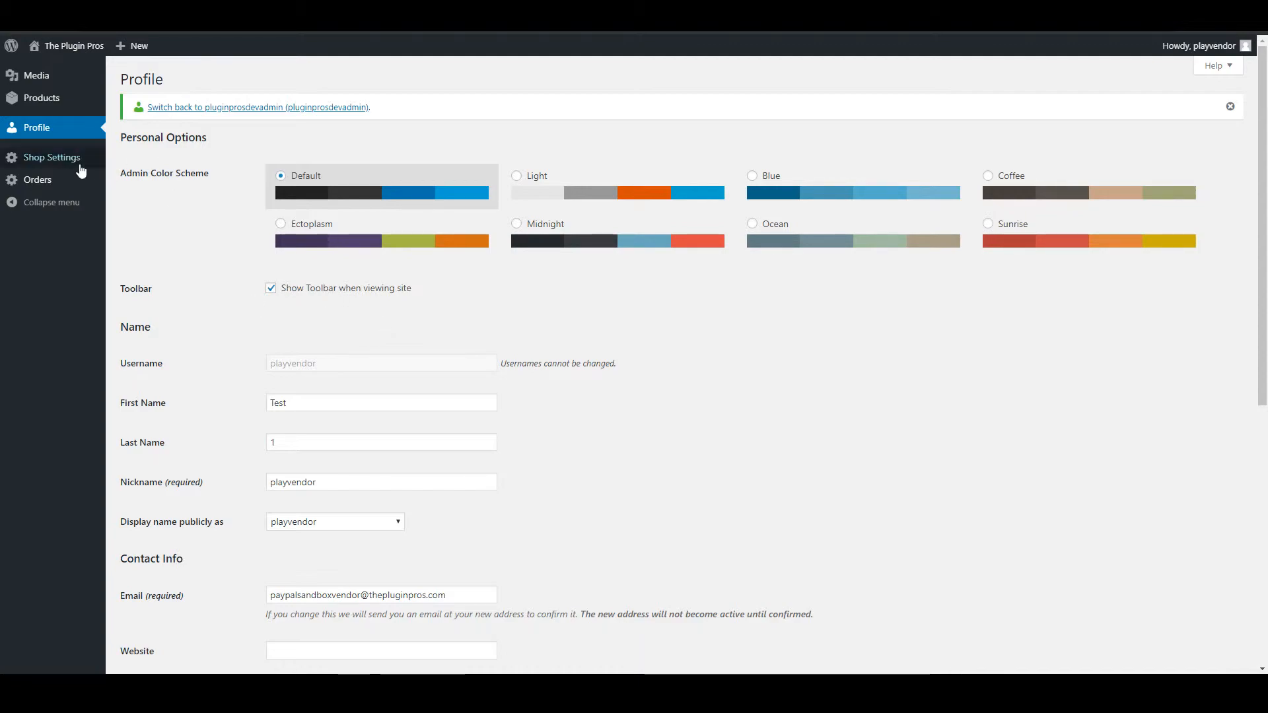
# - Open the Shipping Tables page in the vendor's shop settings and look over the listed tables
pyautogui.moveTo(62, 167)
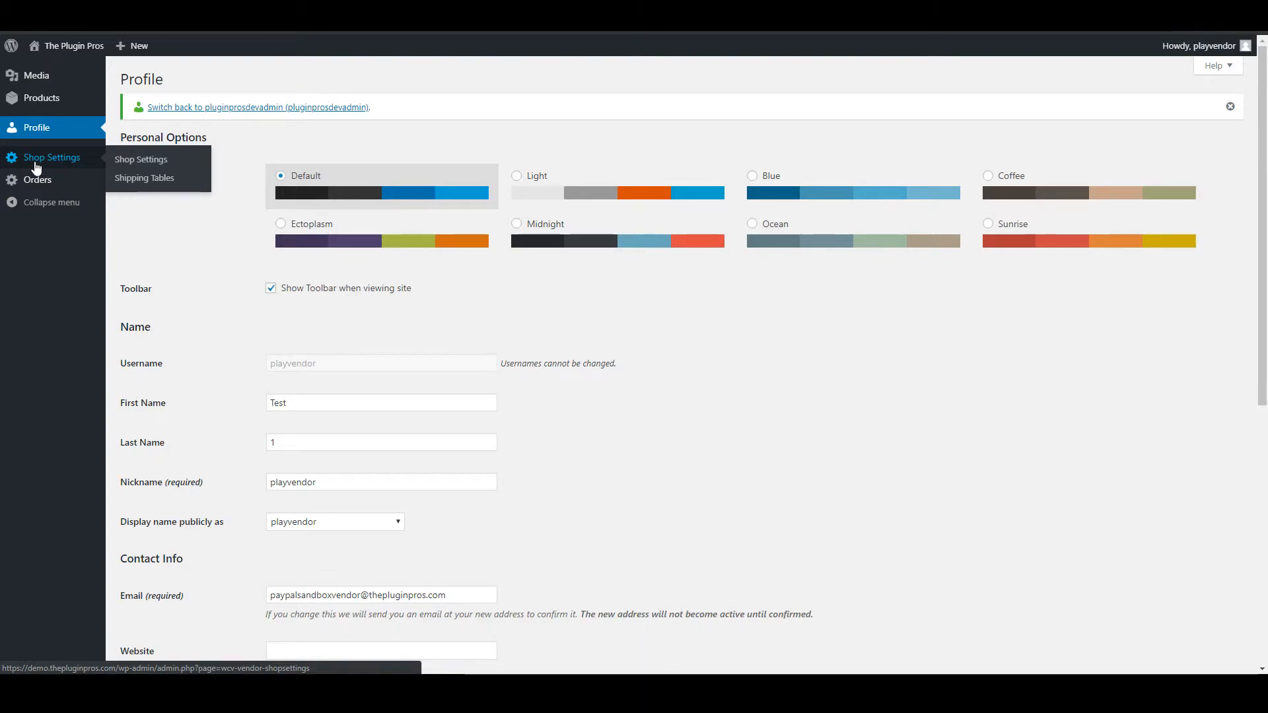
pyautogui.click(145, 179)
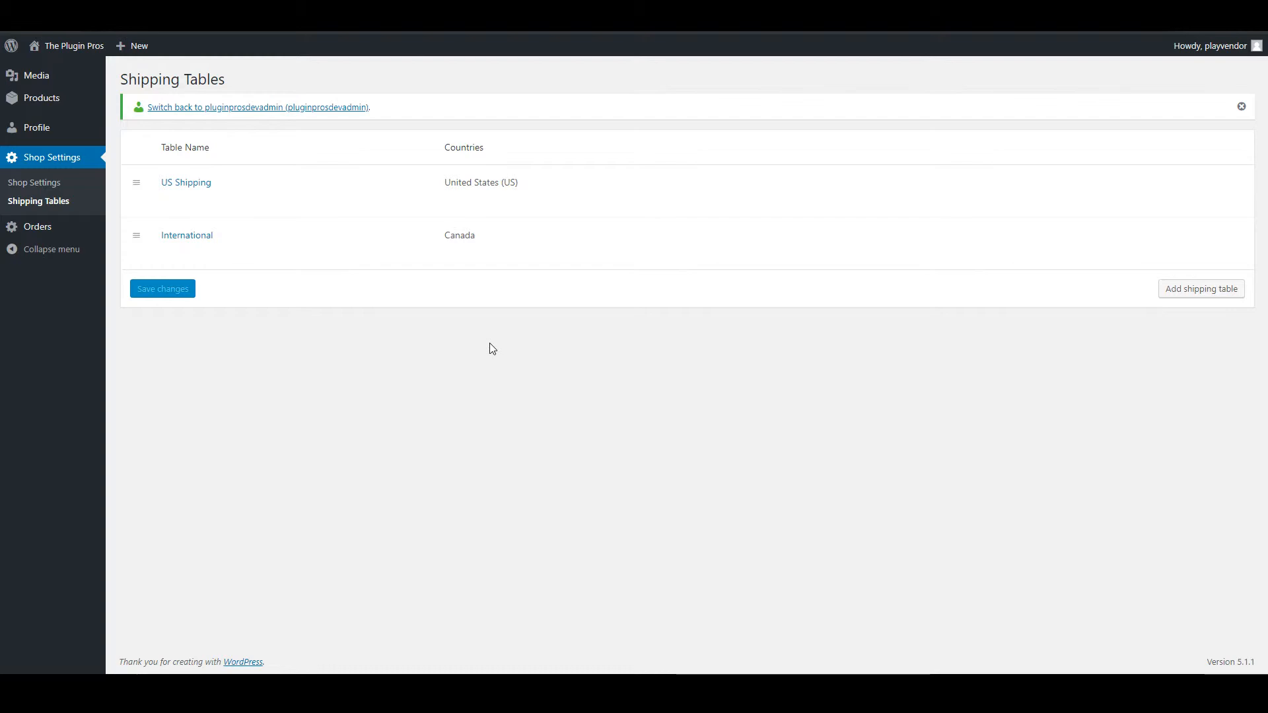
pyautogui.moveTo(308, 235)
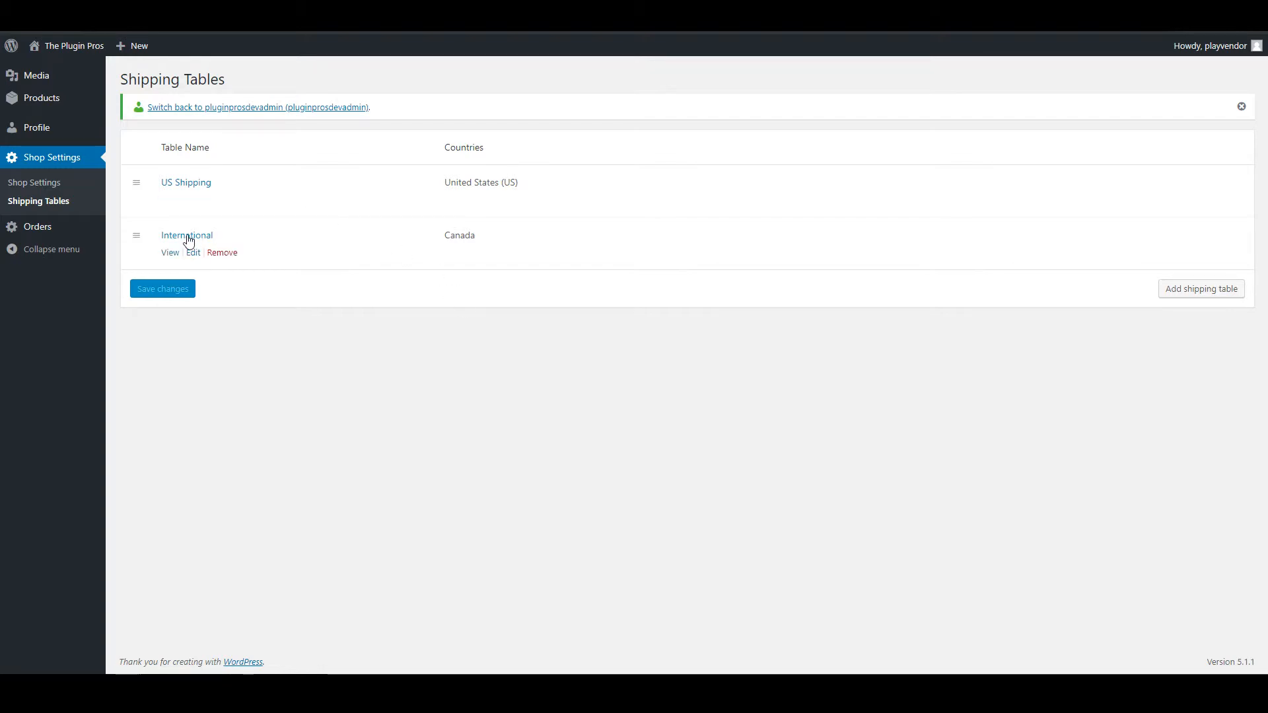
# - Visit the storefront's WC Vendors Pro Dashboard and open the vendor's shipping settings with the table list
pyautogui.click(70, 47)
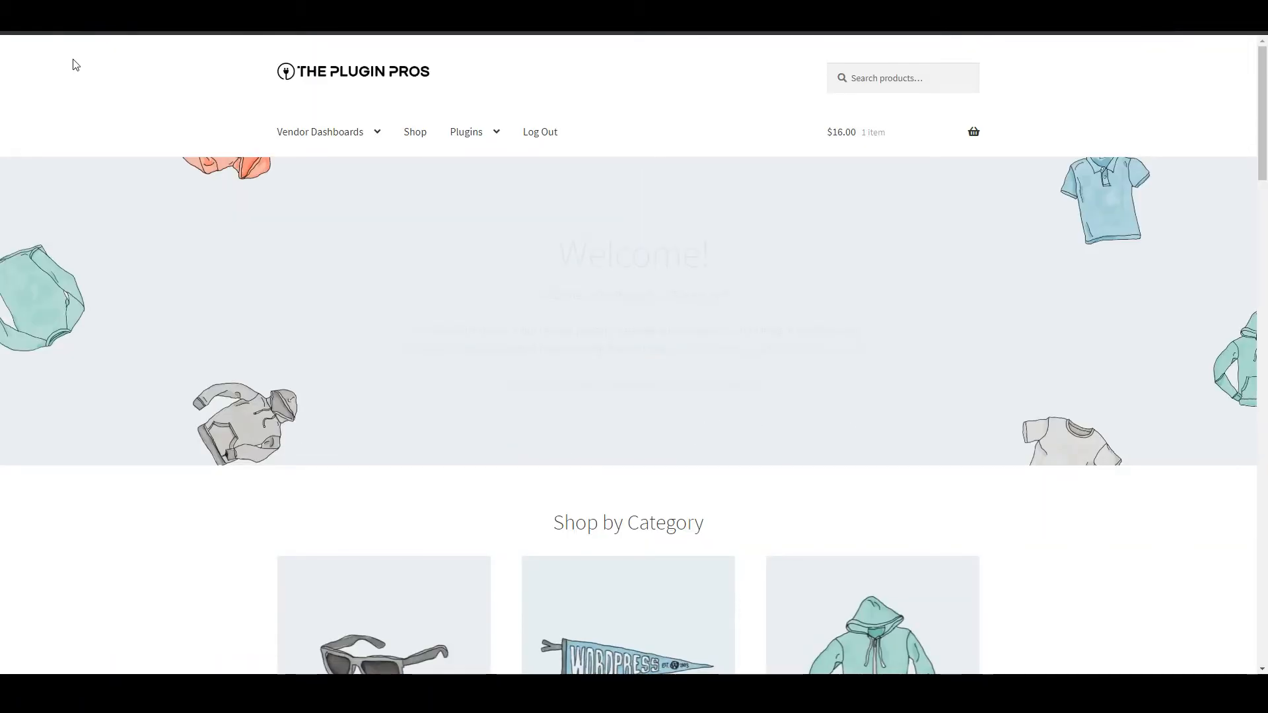
pyautogui.moveTo(339, 132)
pyautogui.click(330, 174)
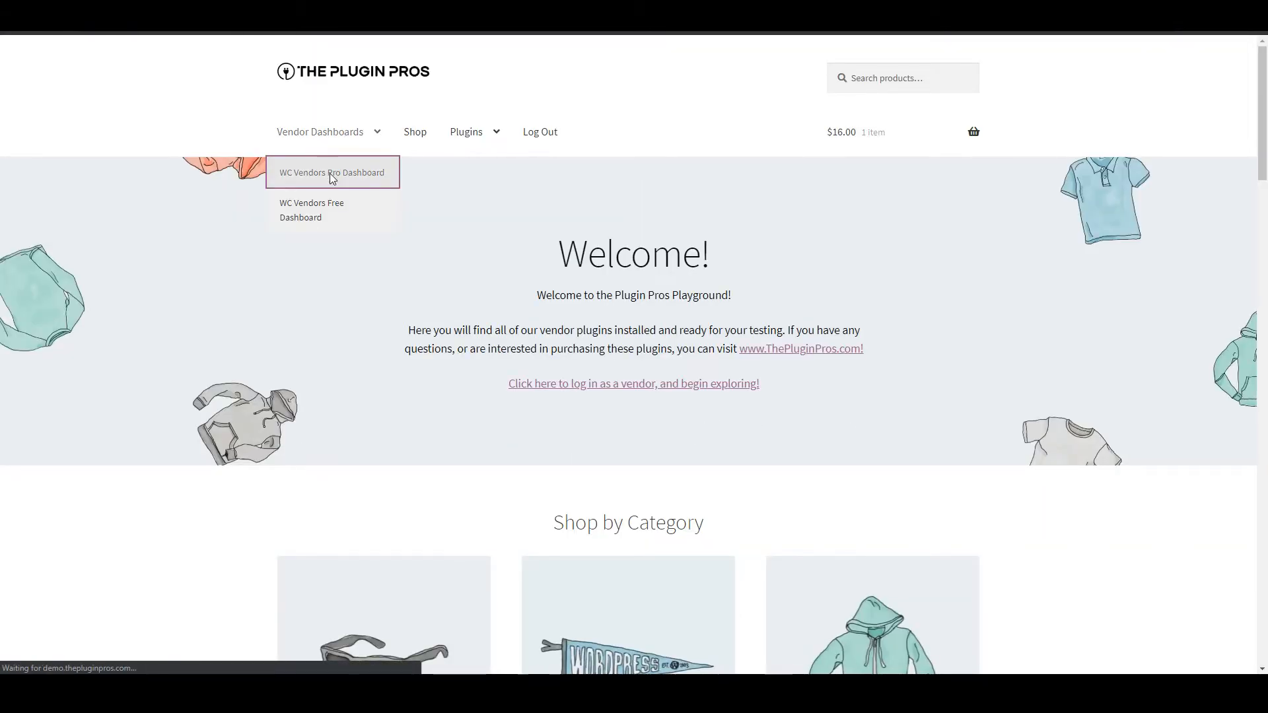
pyautogui.scroll(-1, 197, 233)
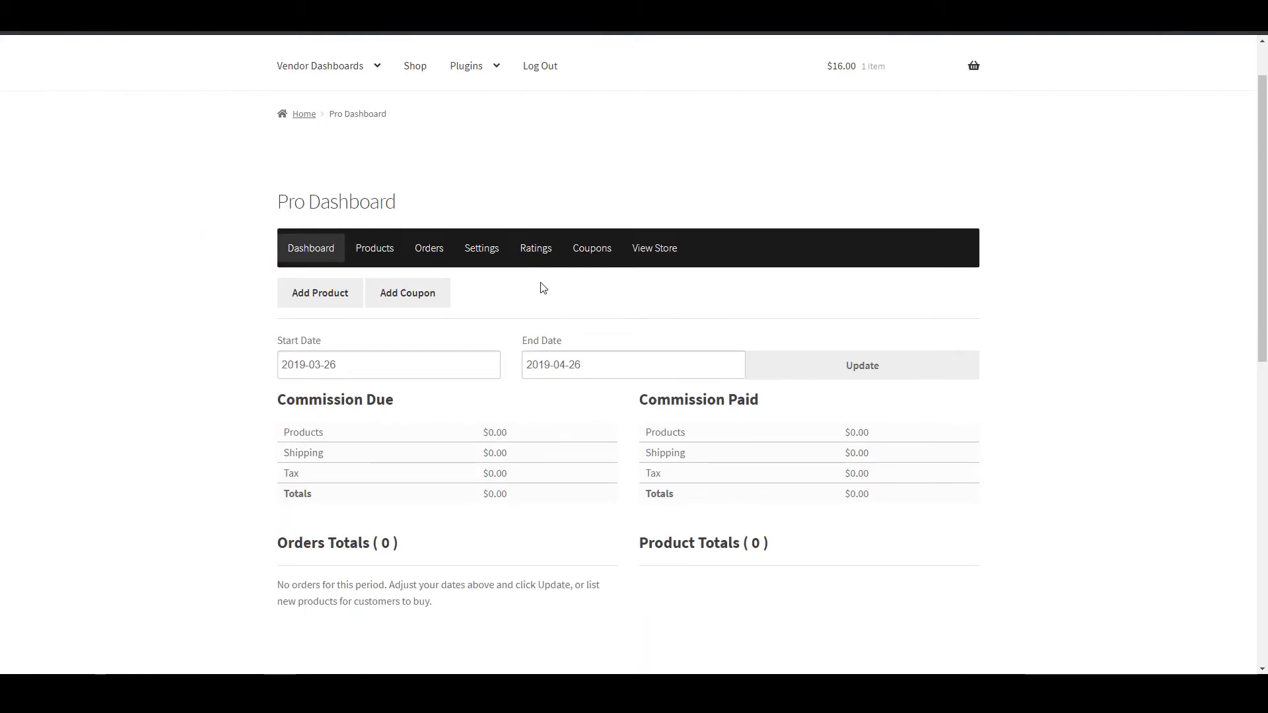
pyautogui.click(485, 253)
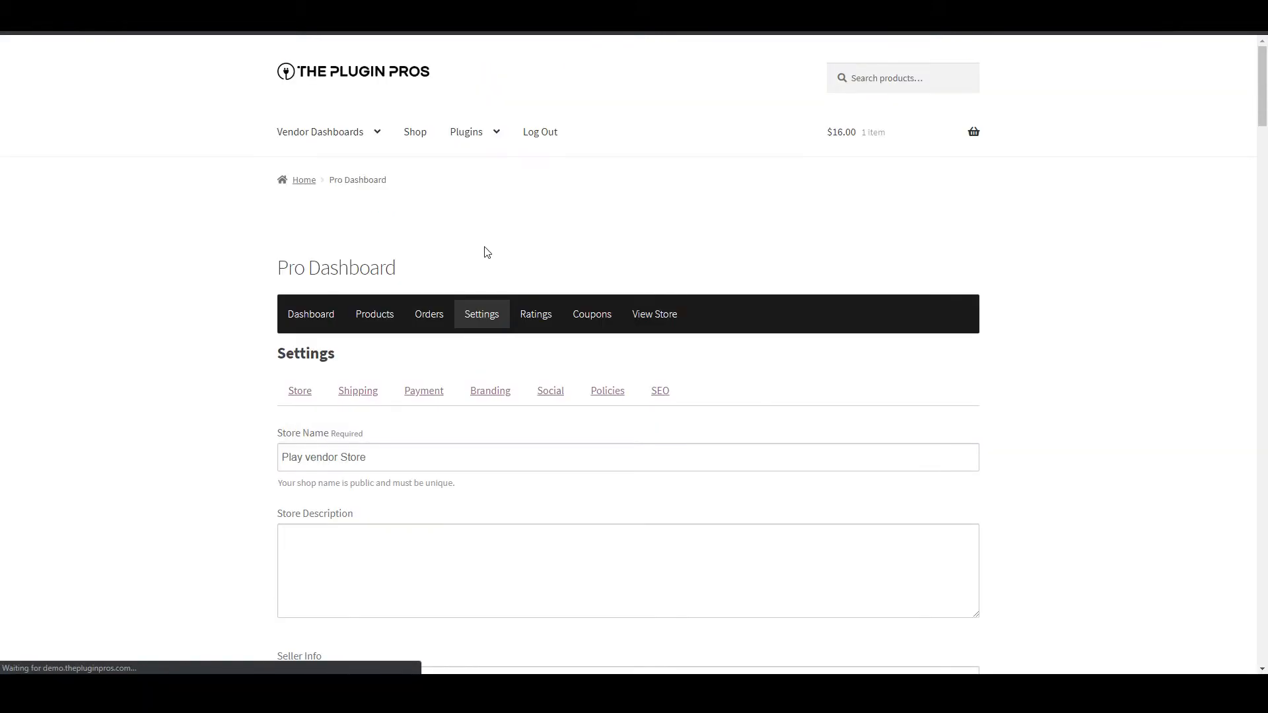
pyautogui.click(360, 392)
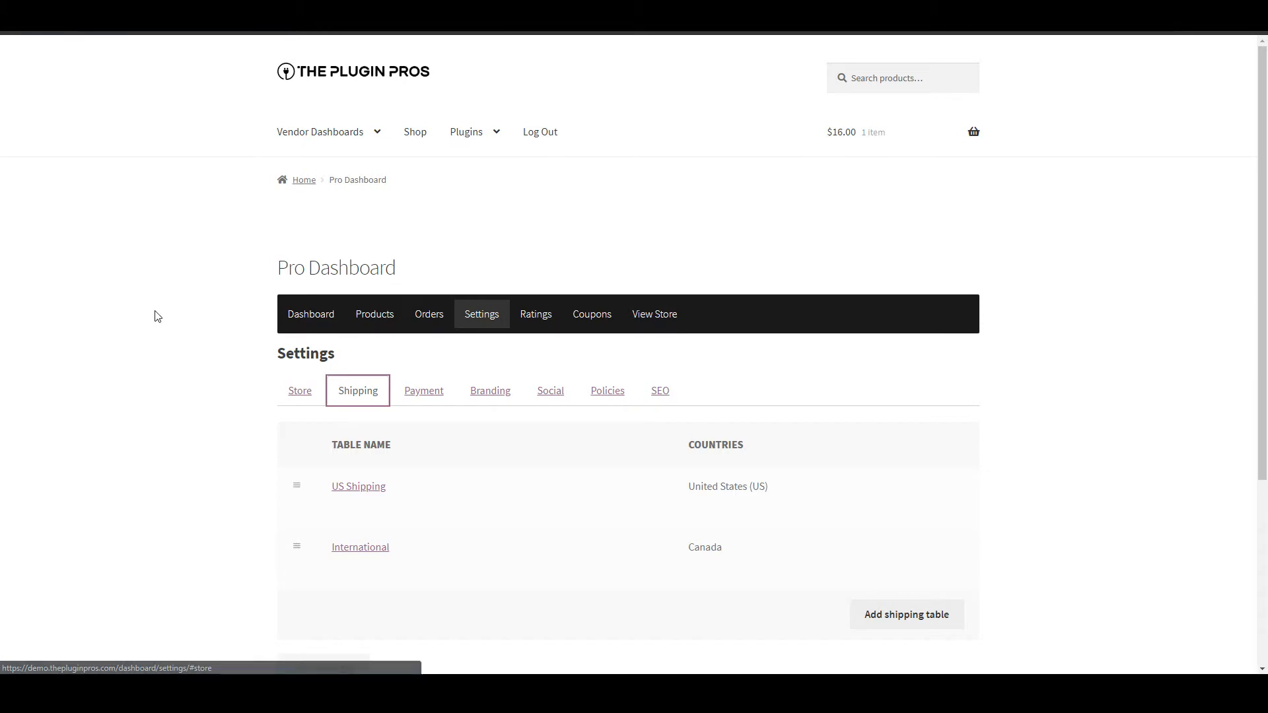
pyautogui.scroll(-4, 157, 317)
pyautogui.scroll(-1, 157, 318)
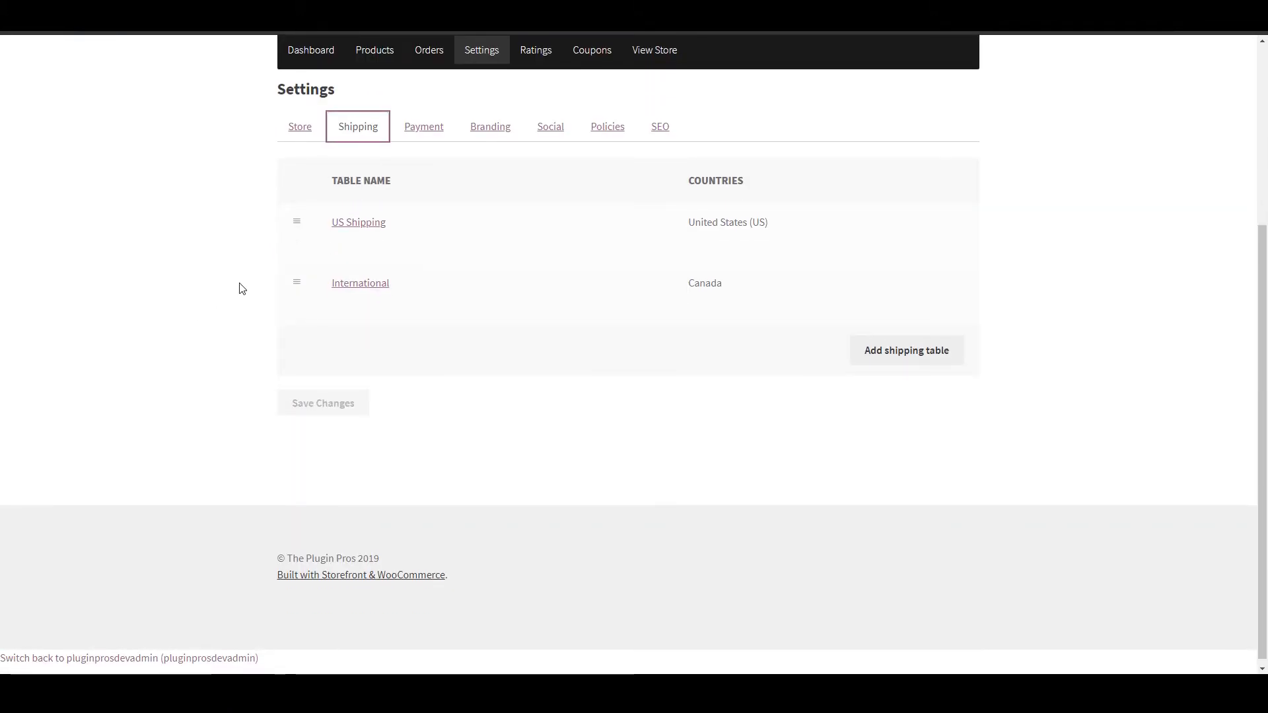
pyautogui.moveTo(366, 244)
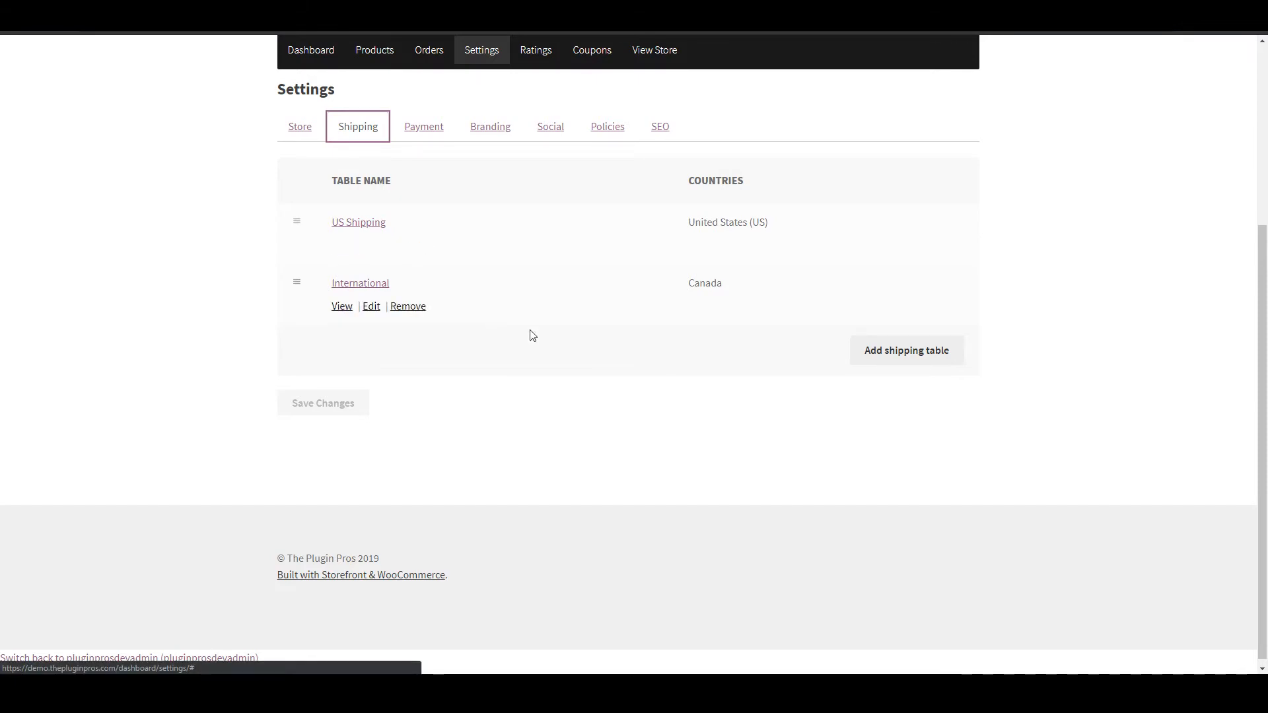
# - Add a shipping table named Test Table for Australia and save the shipping settings
pyautogui.click(898, 358)
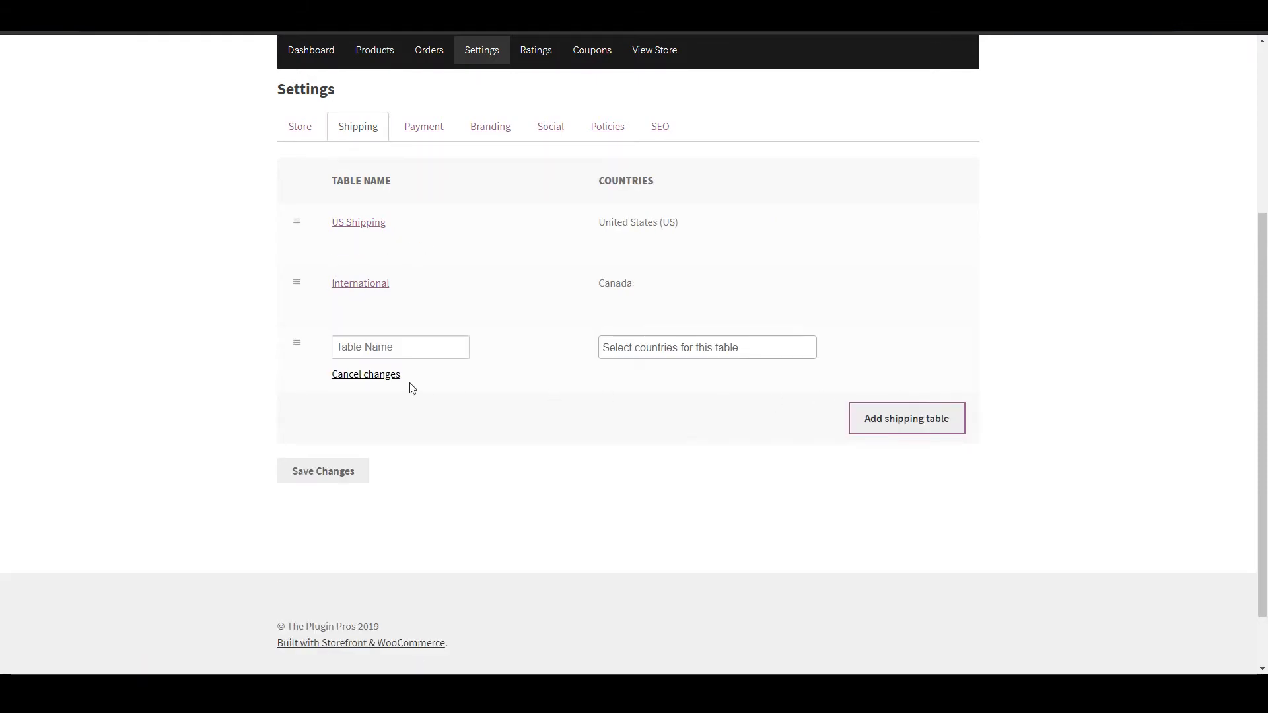
pyautogui.click(396, 349)
pyautogui.write('Test Table')
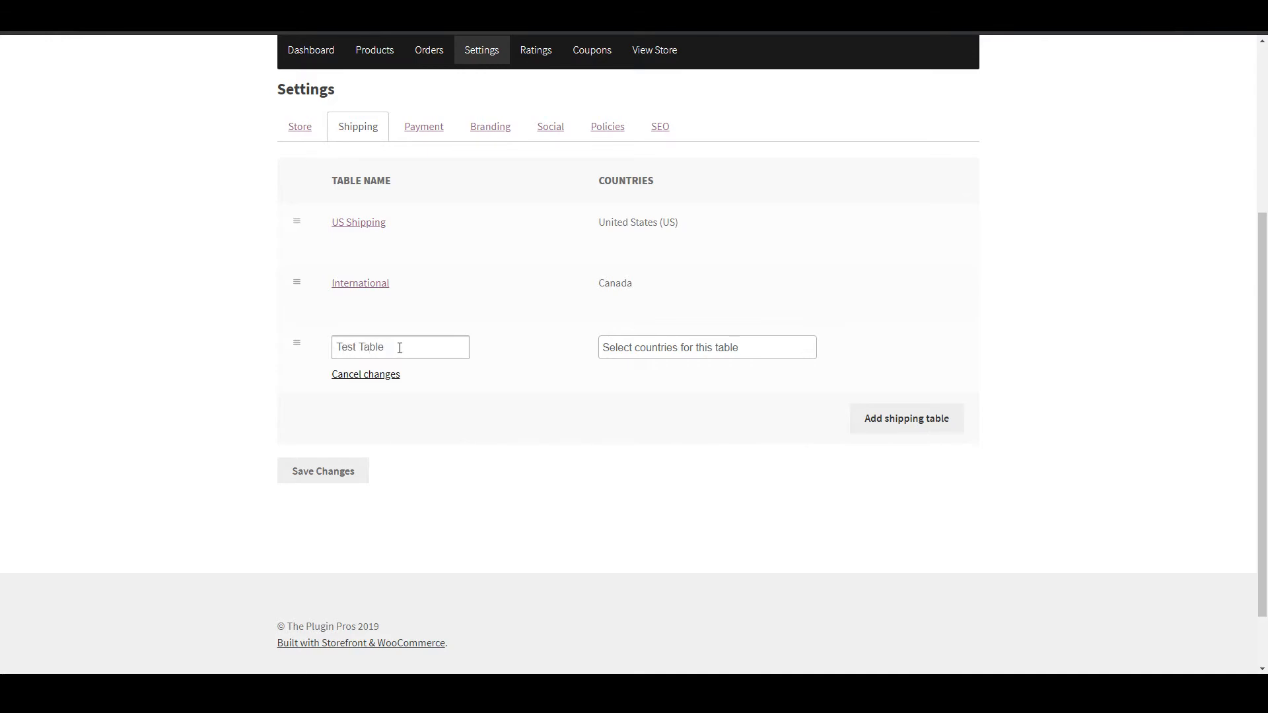
pyautogui.click(651, 347)
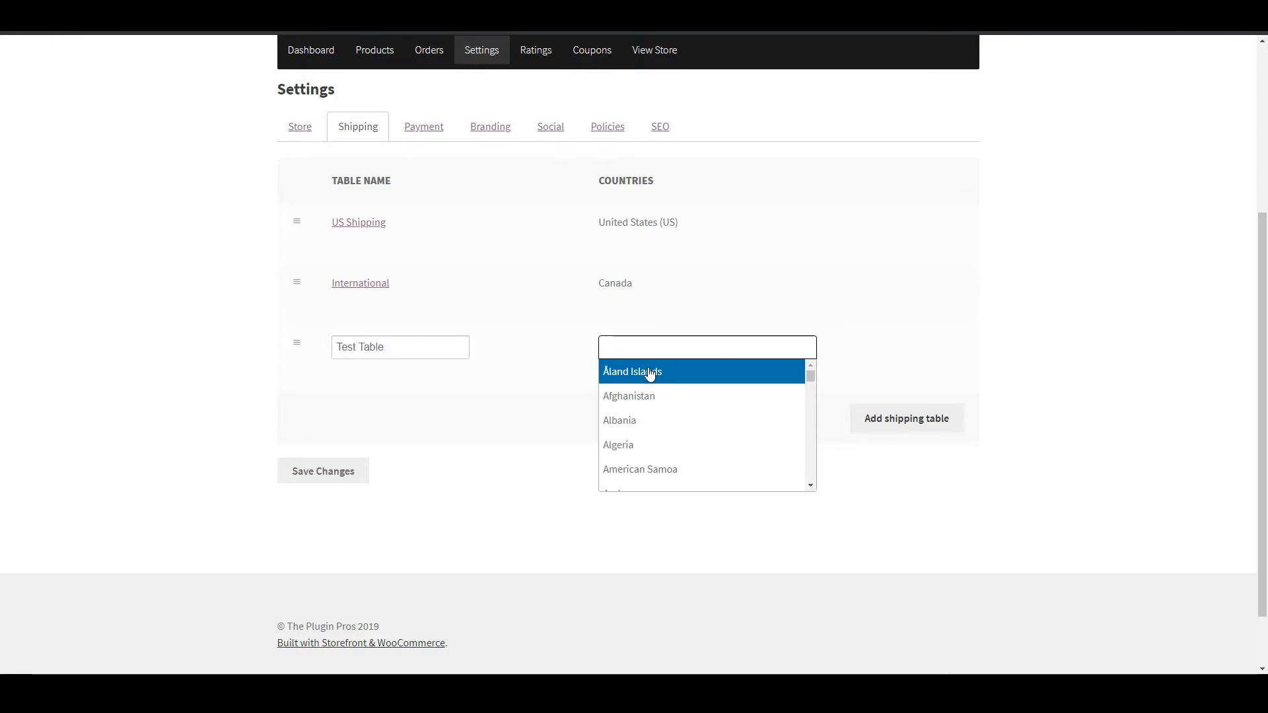
pyautogui.scroll(-5, 731, 436)
pyautogui.scroll(2, 730, 433)
pyautogui.click(715, 427)
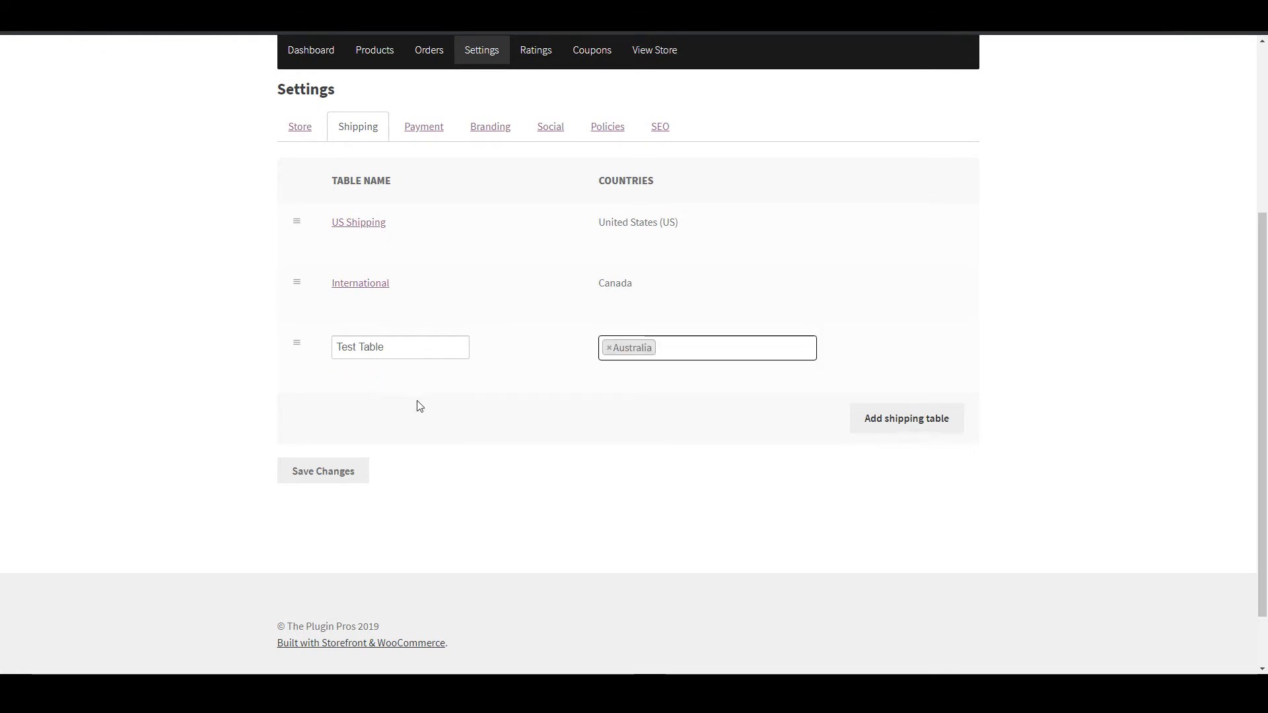
pyautogui.click(311, 480)
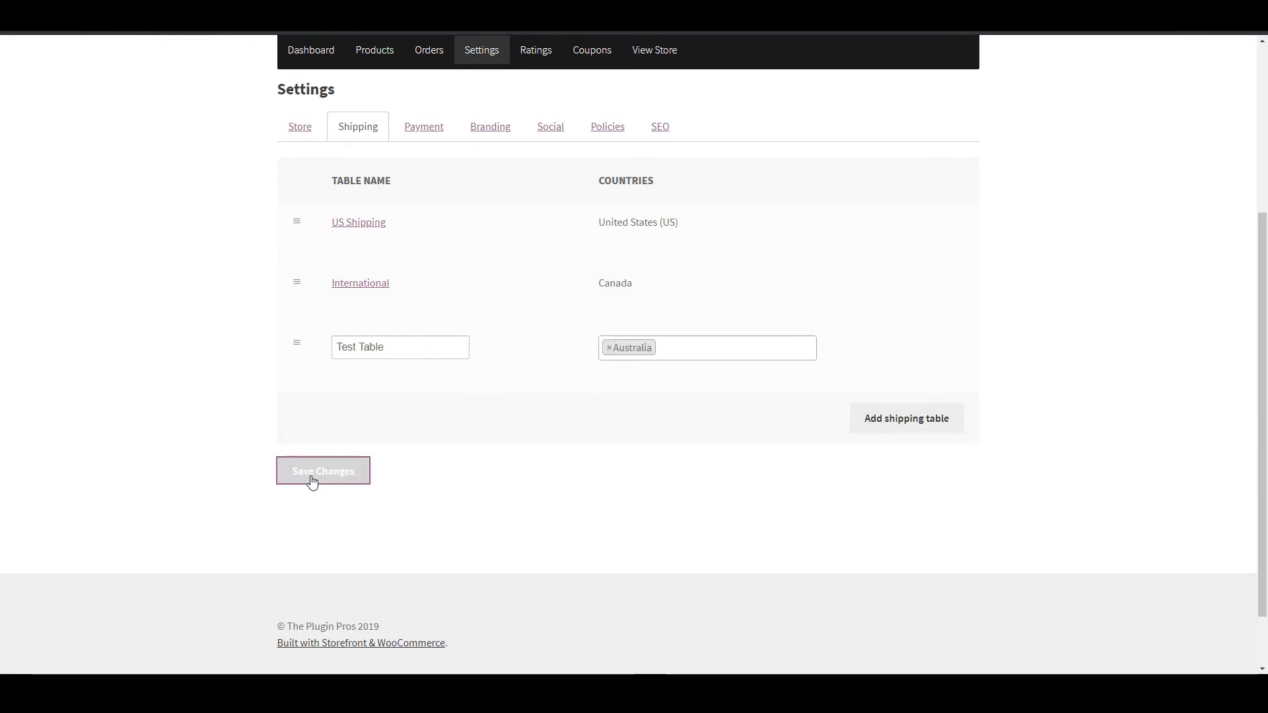
pyautogui.moveTo(390, 365)
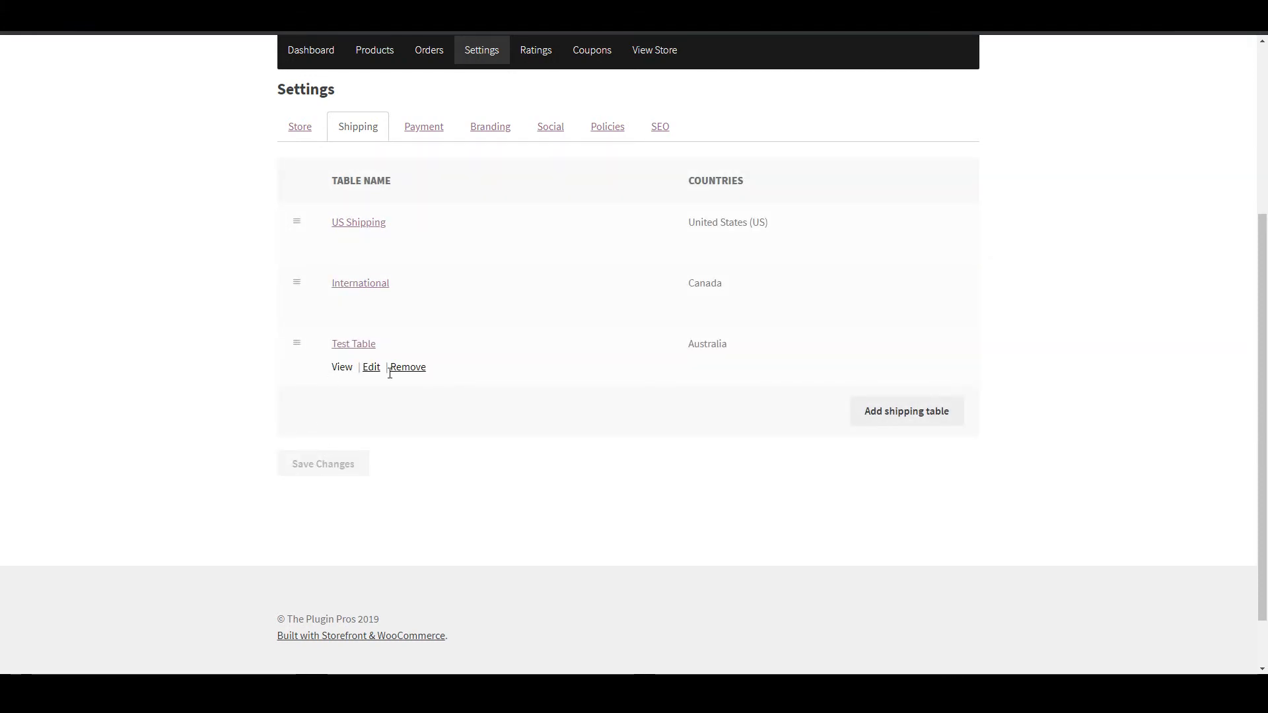
# - View Test Table's rates and add a first rate with a shipping cost of $100
pyautogui.click(342, 369)
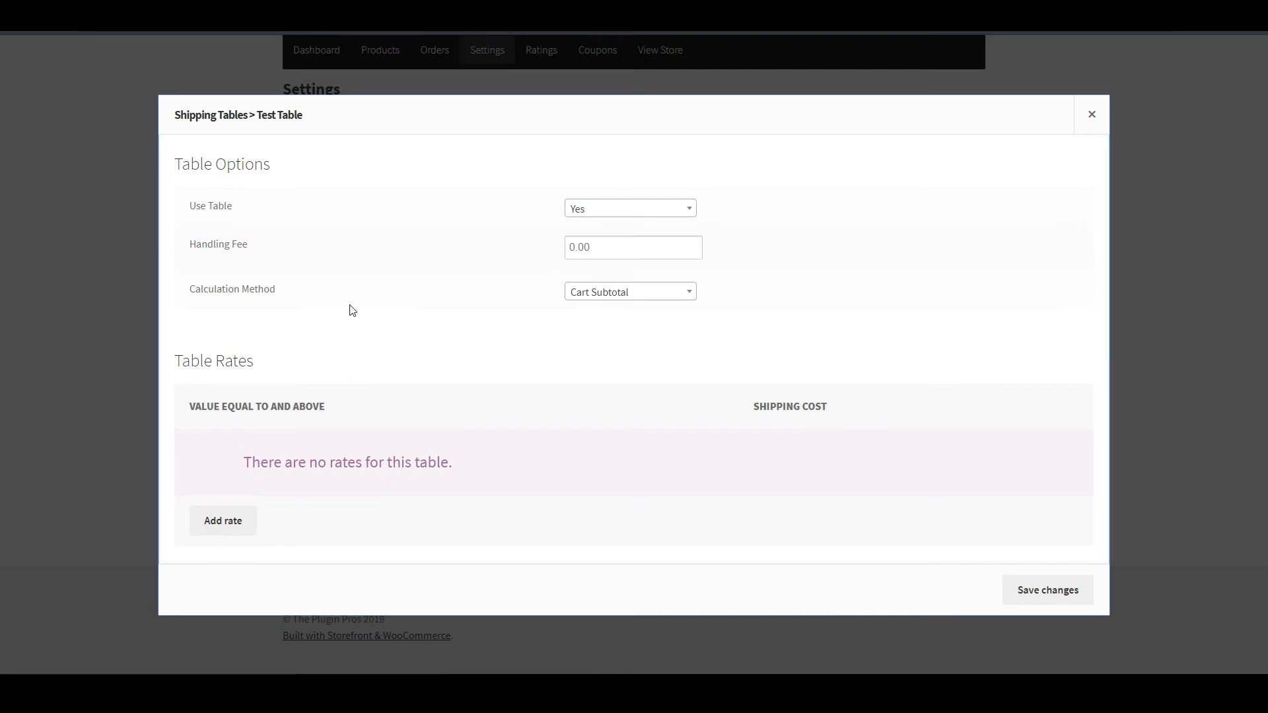
pyautogui.click(222, 519)
pyautogui.click(689, 454)
pyautogui.write('100')
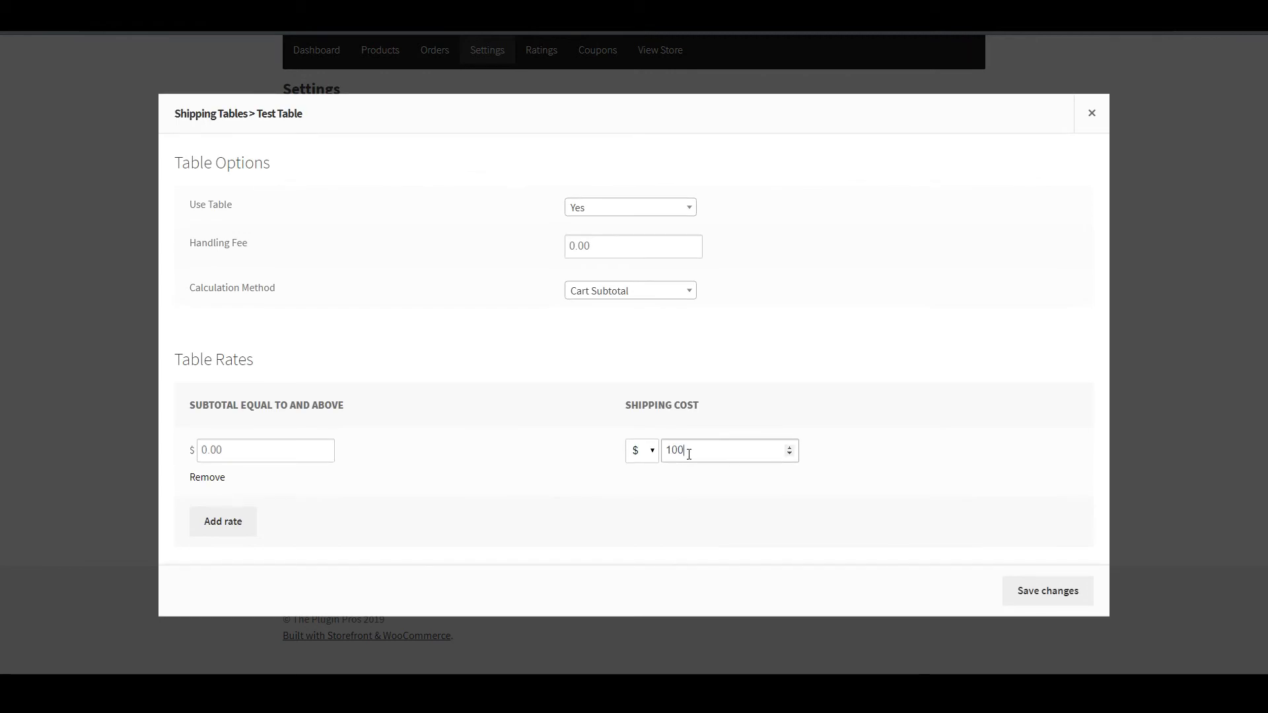
# - Add a second rate for subtotals of $50 and above with a shipping cost of $150, and save Test Table's changes
pyautogui.click(214, 521)
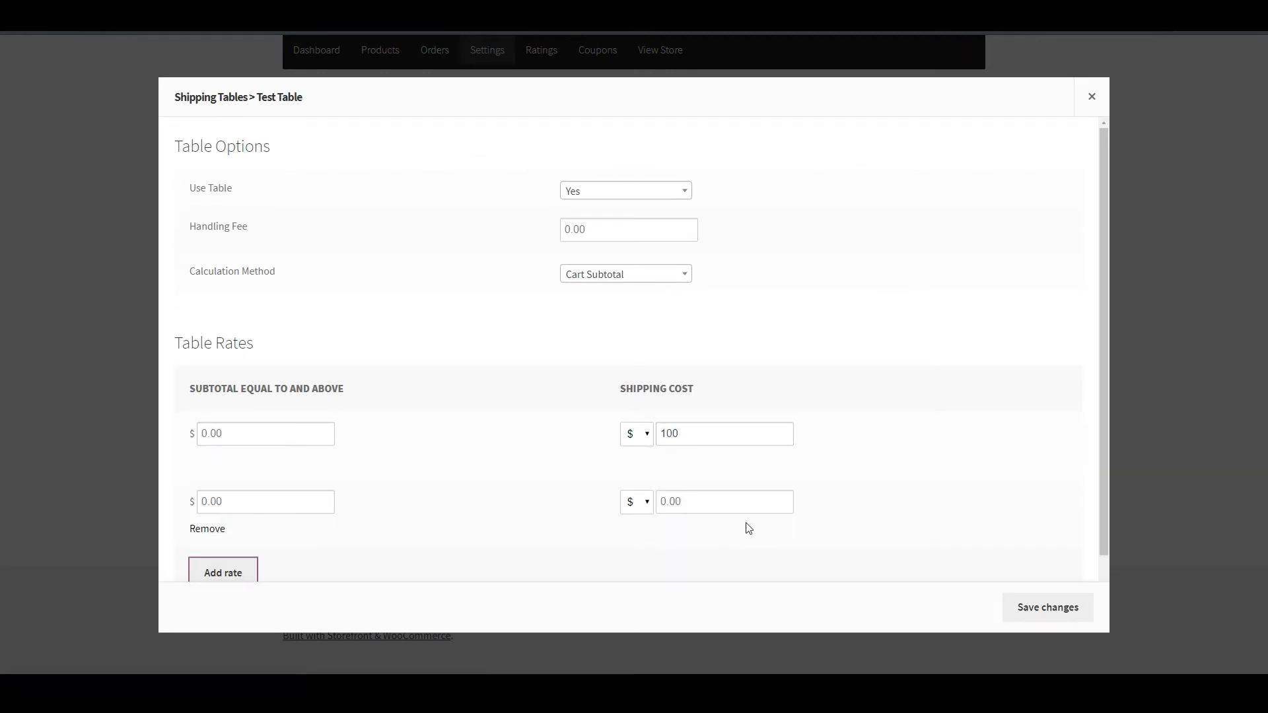
pyautogui.click(272, 497)
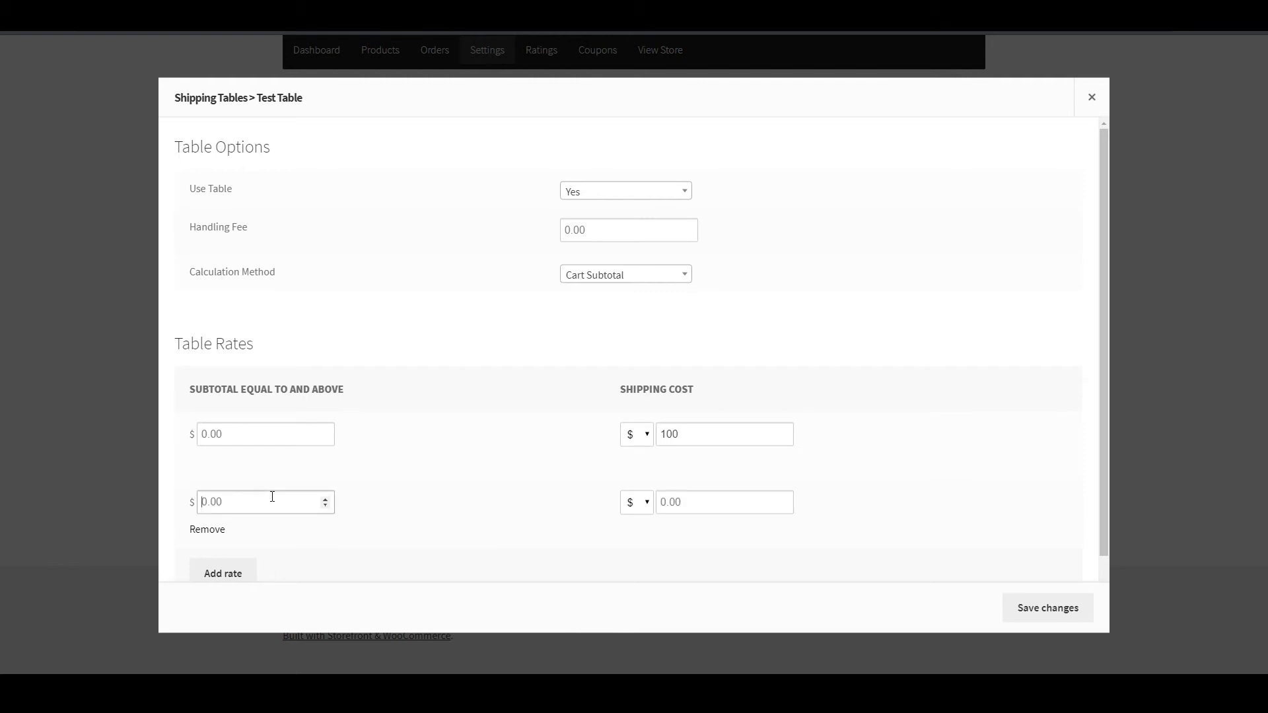
pyautogui.write('50')
pyautogui.press('Tab')
pyautogui.press('Tab')
pyautogui.press('Tab')
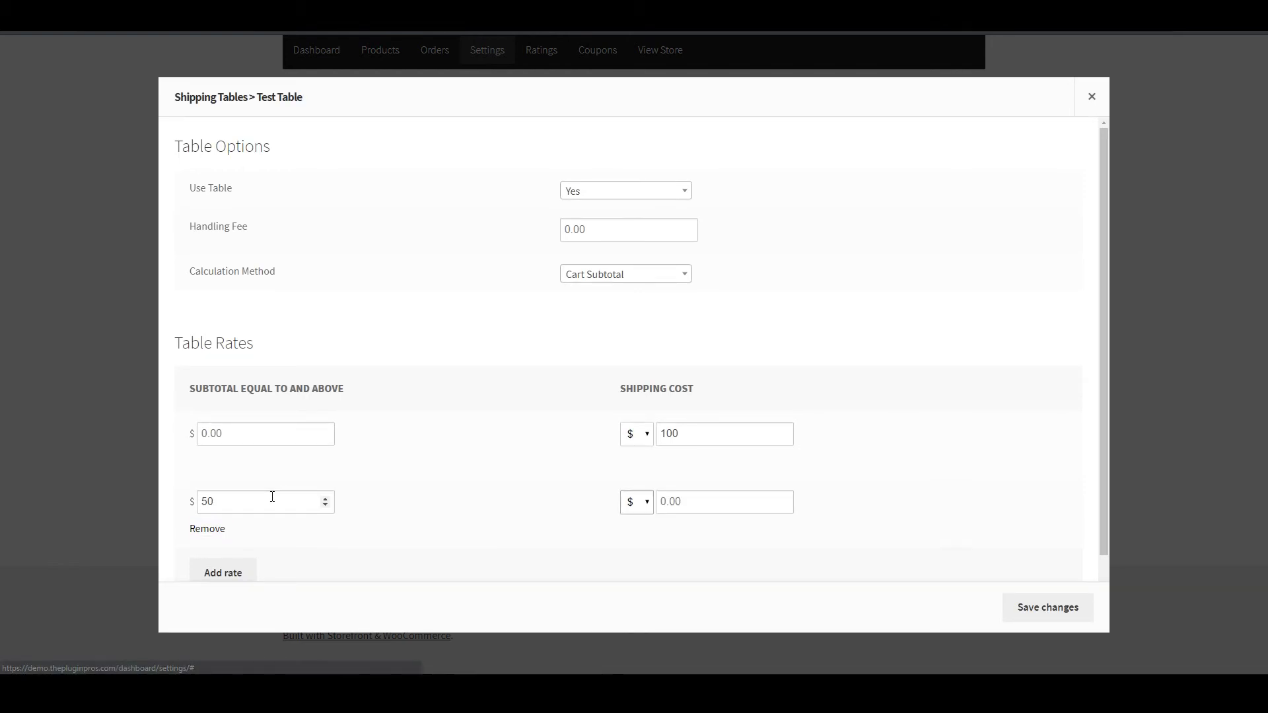
pyautogui.write('150')
pyautogui.click(1041, 606)
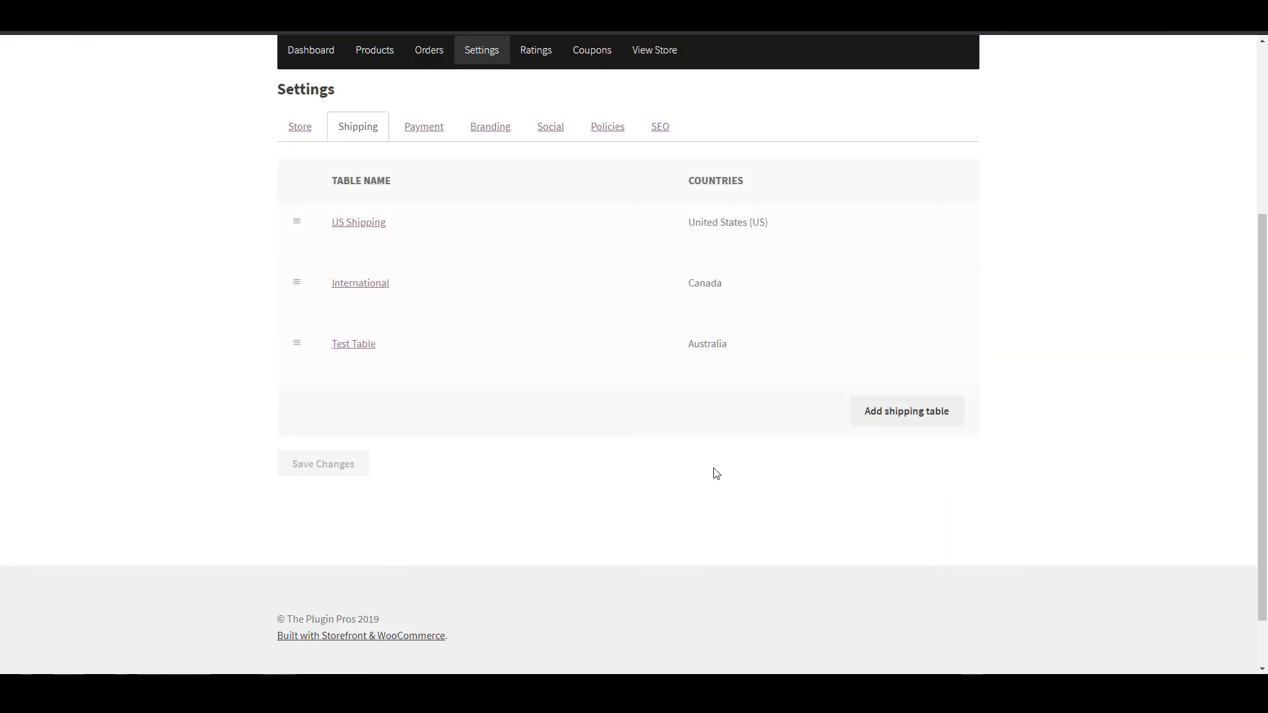